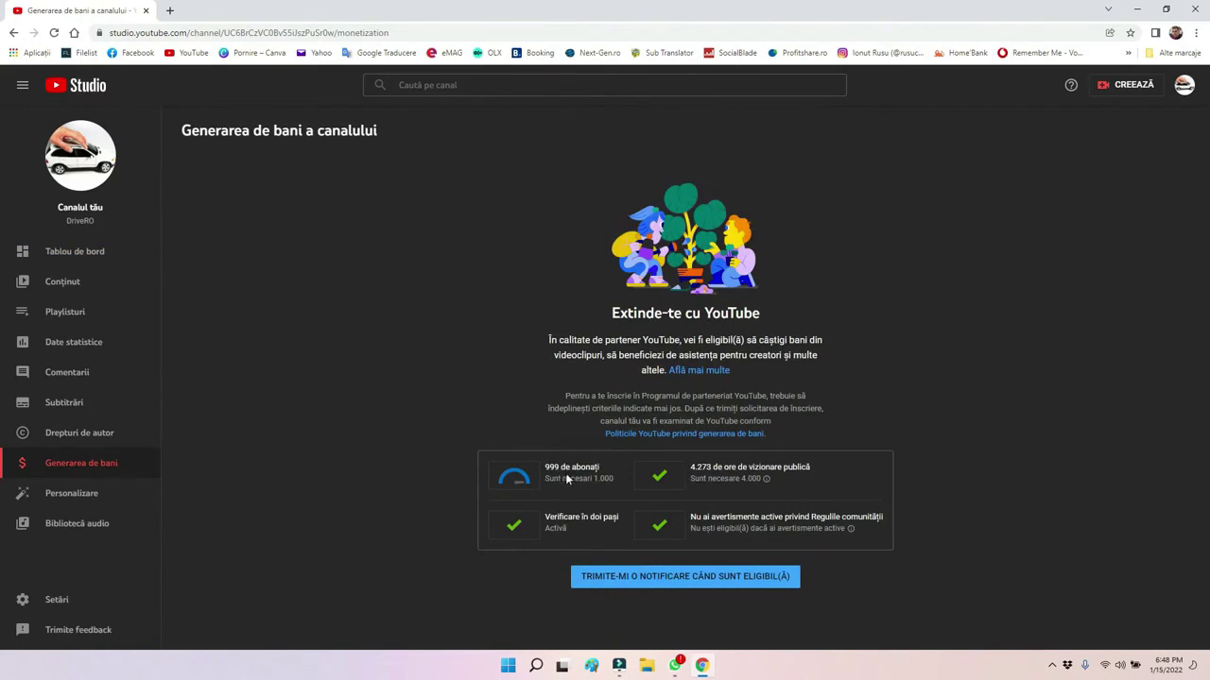
- Examine the subscriber and public watch-hour requirements on the channel monetization page
double_click(596, 479)
click(730, 483)
click(785, 479)
- Open the channel dashboard and reload it to check the current subscriber count
click(103, 262)
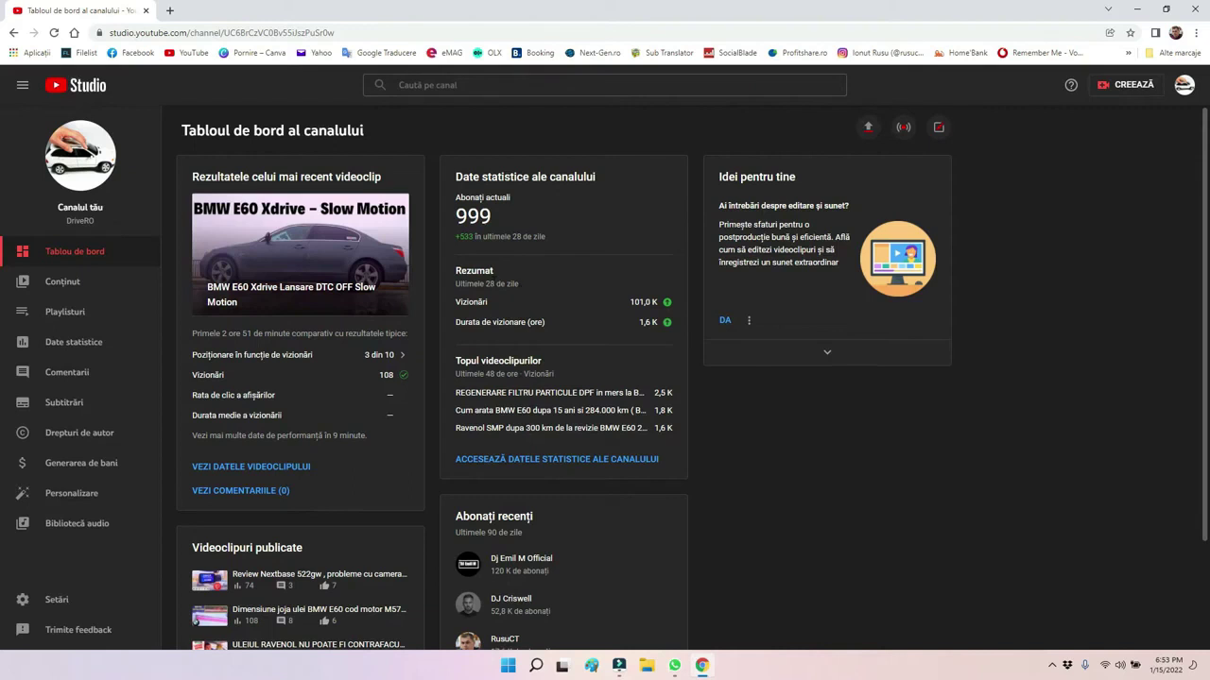
click(55, 33)
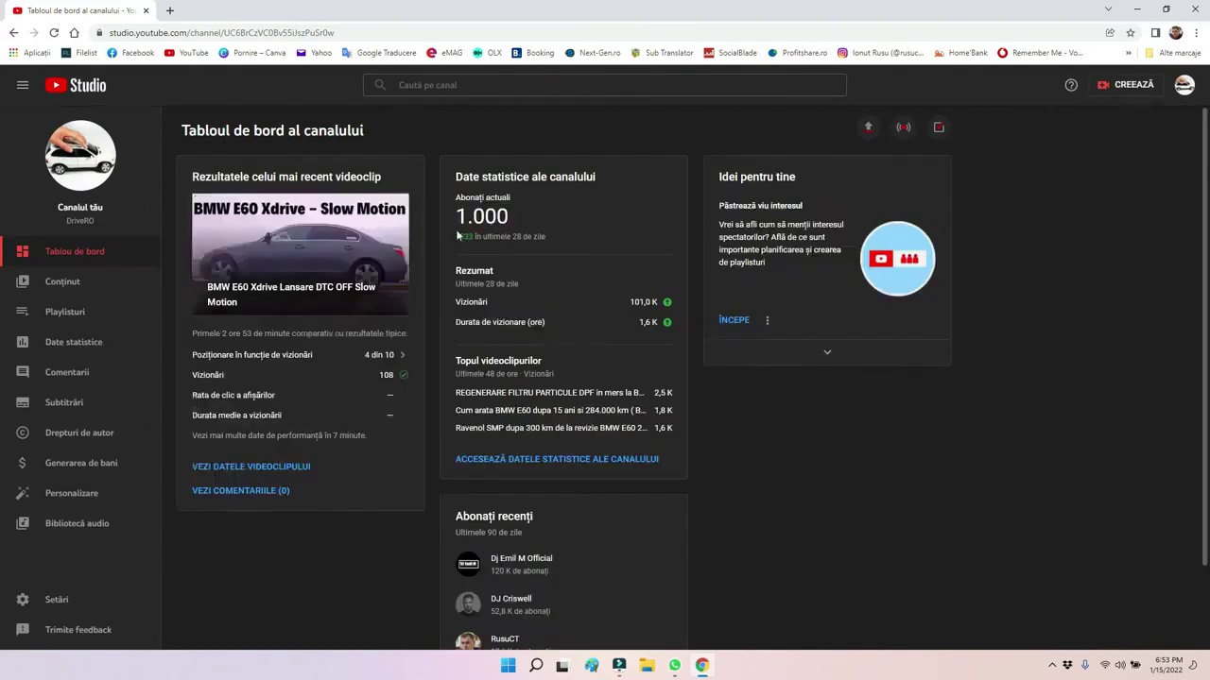
drag(455, 218, 557, 222)
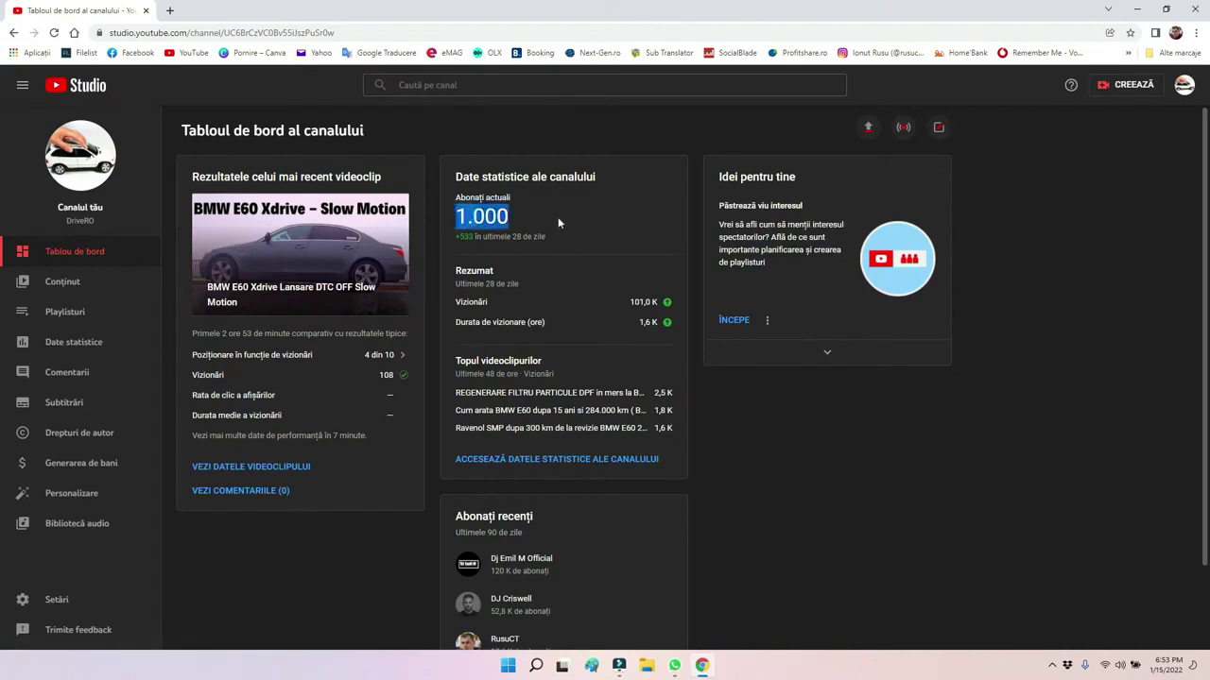
click(575, 224)
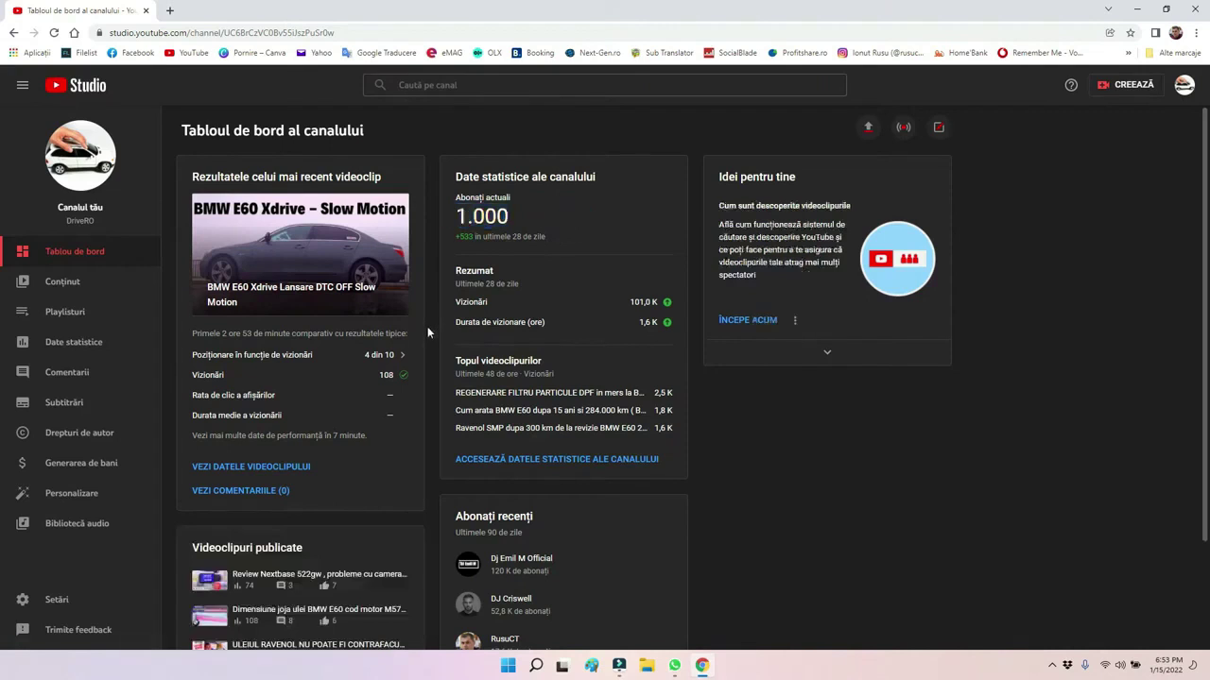
- Apply for the YouTube Partner Program from the channel's monetization page and accept its terms in step 1
click(113, 464)
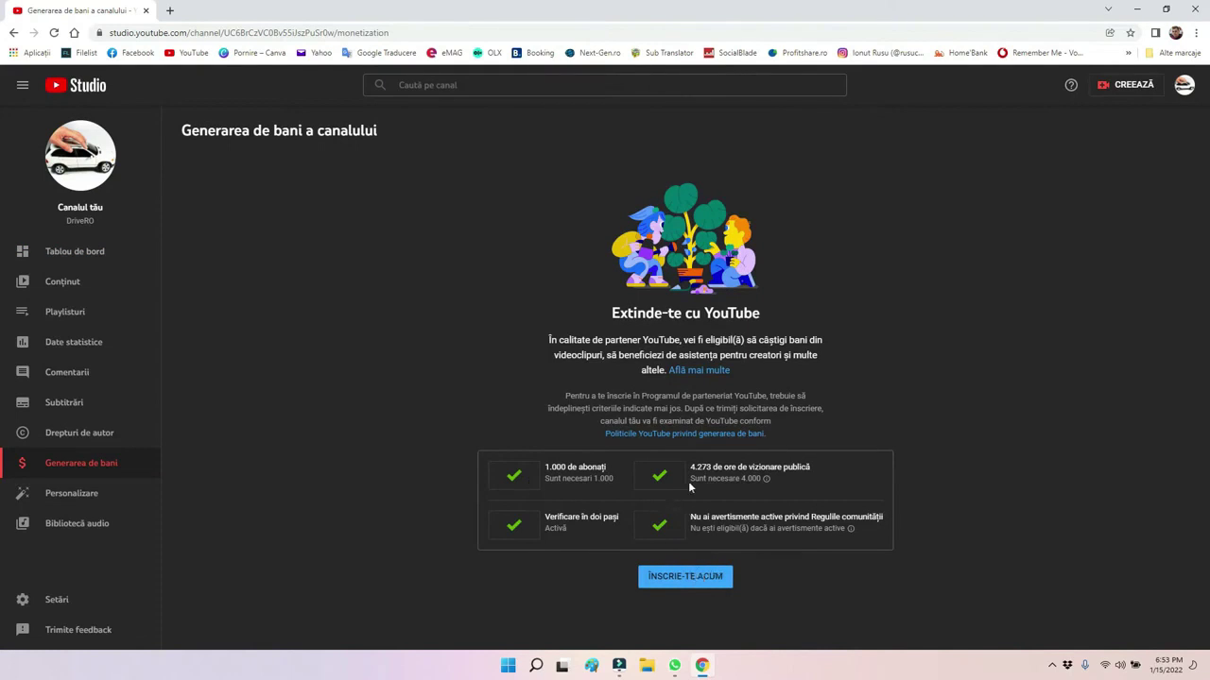
click(701, 584)
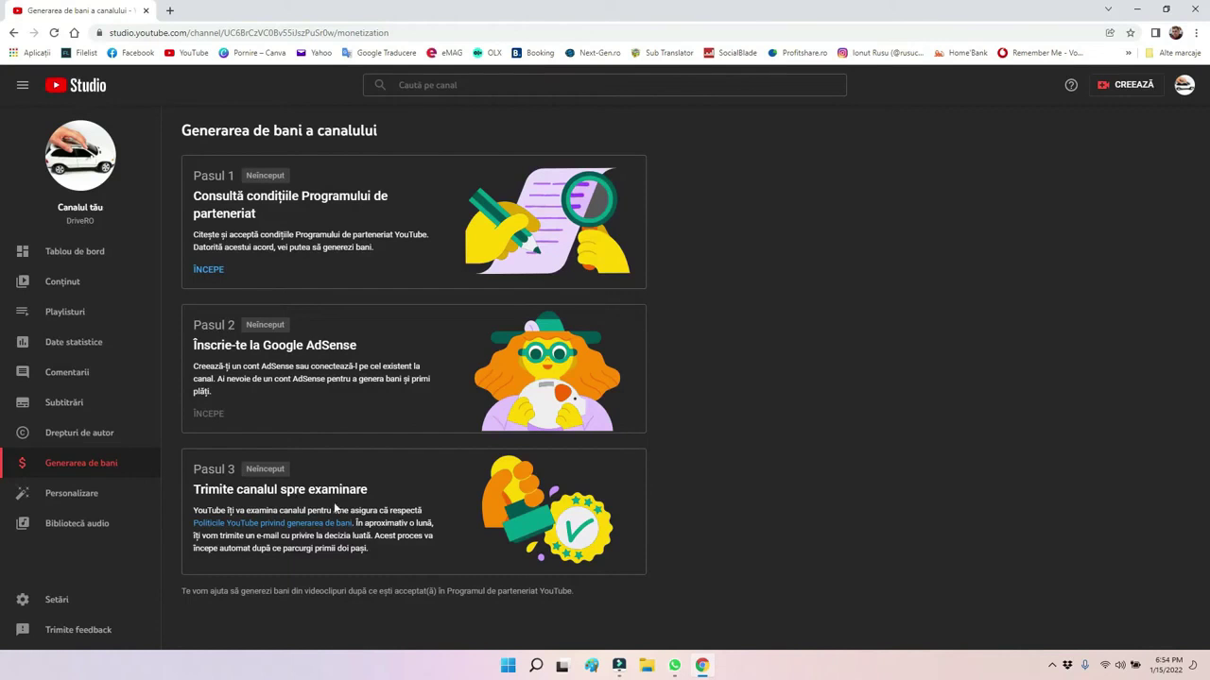
click(208, 271)
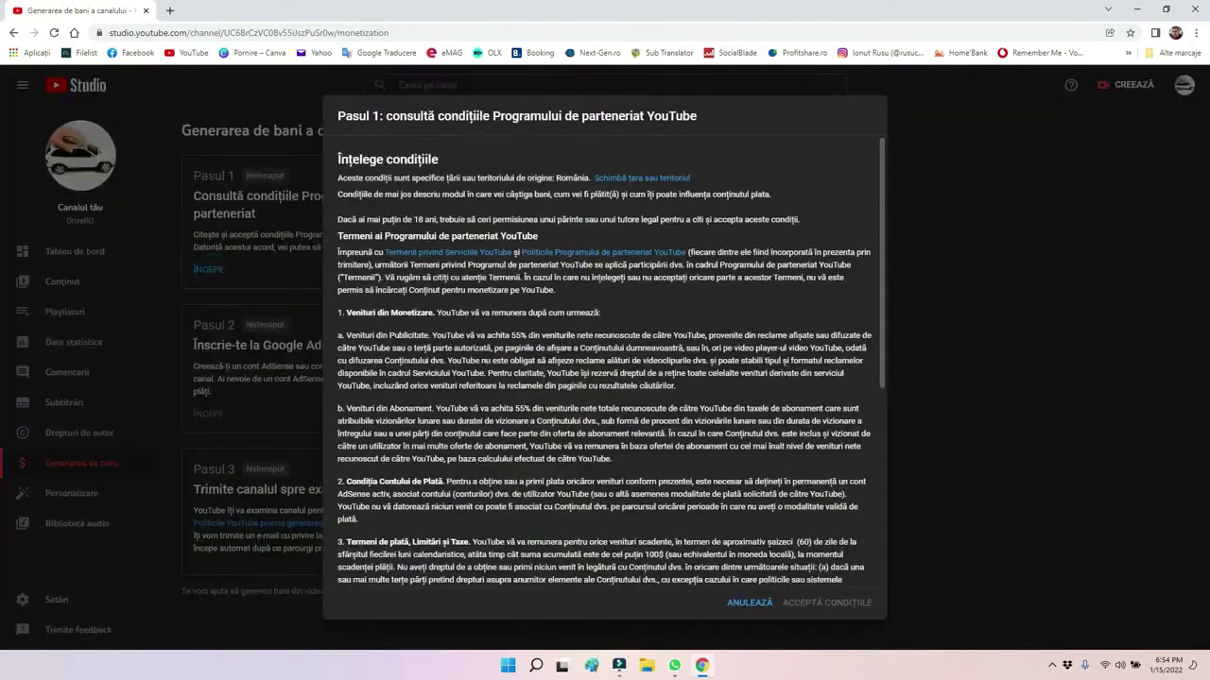
drag(885, 220, 867, 487)
click(343, 542)
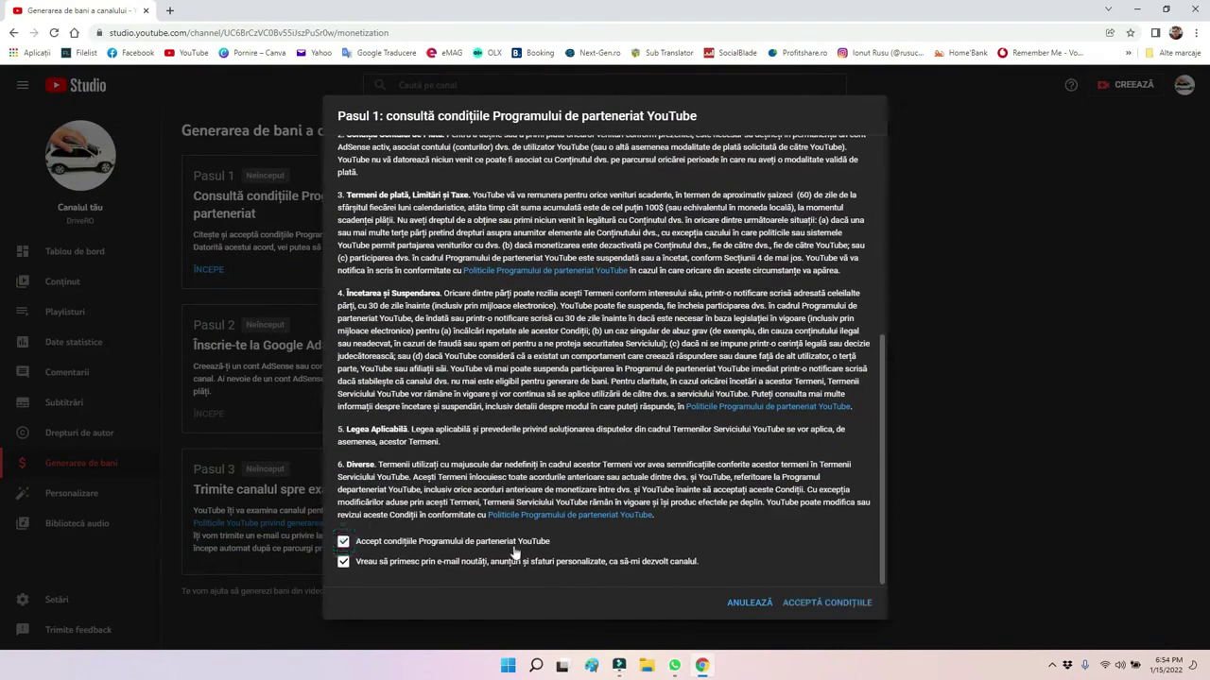
click(808, 605)
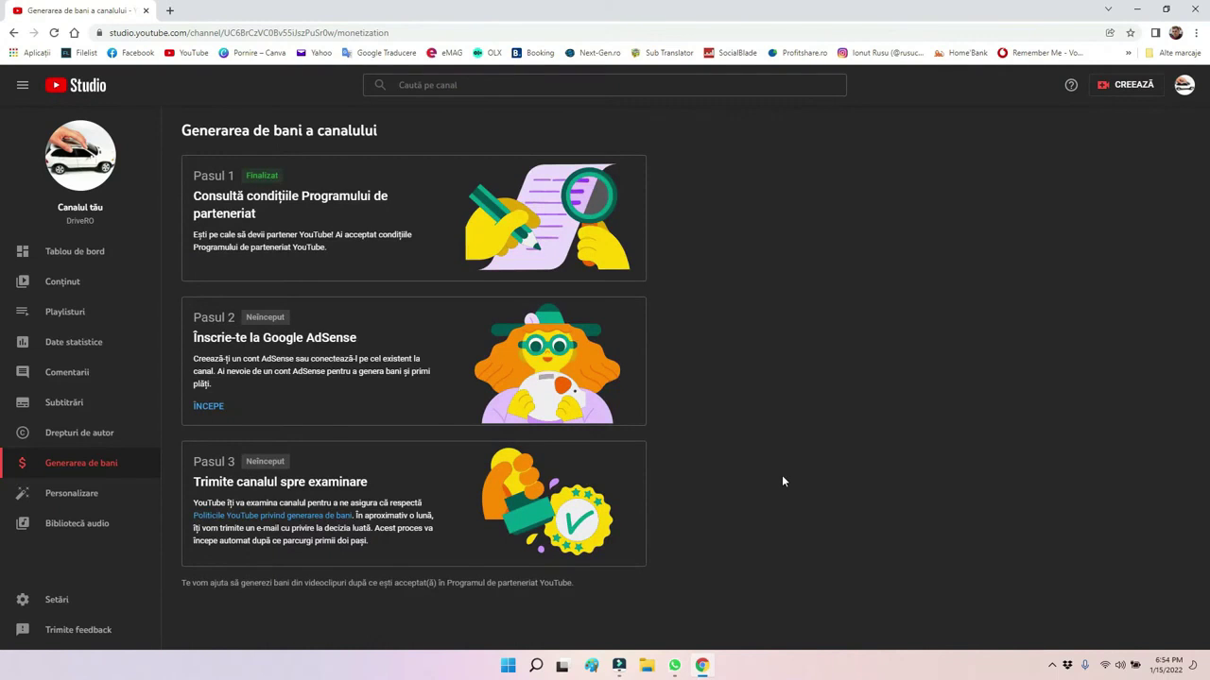
- Begin the Google AdSense sign-up in step 2 and answer "Da, am un cont." to the existing-account question
click(219, 407)
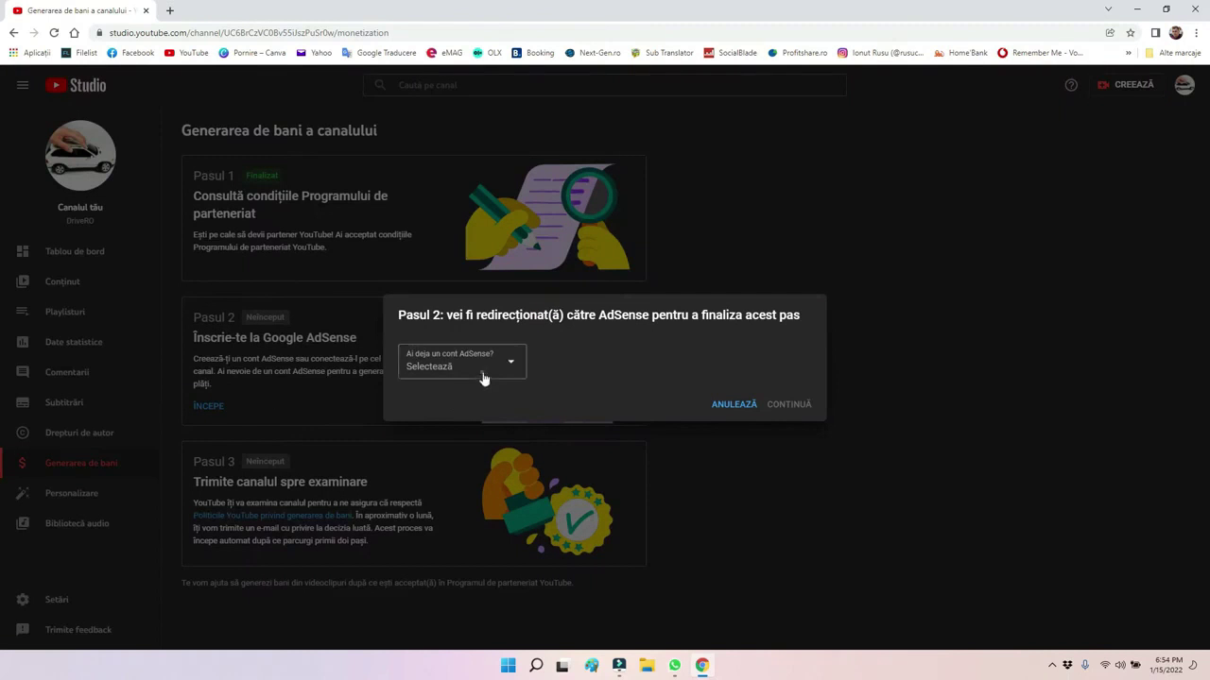
click(484, 373)
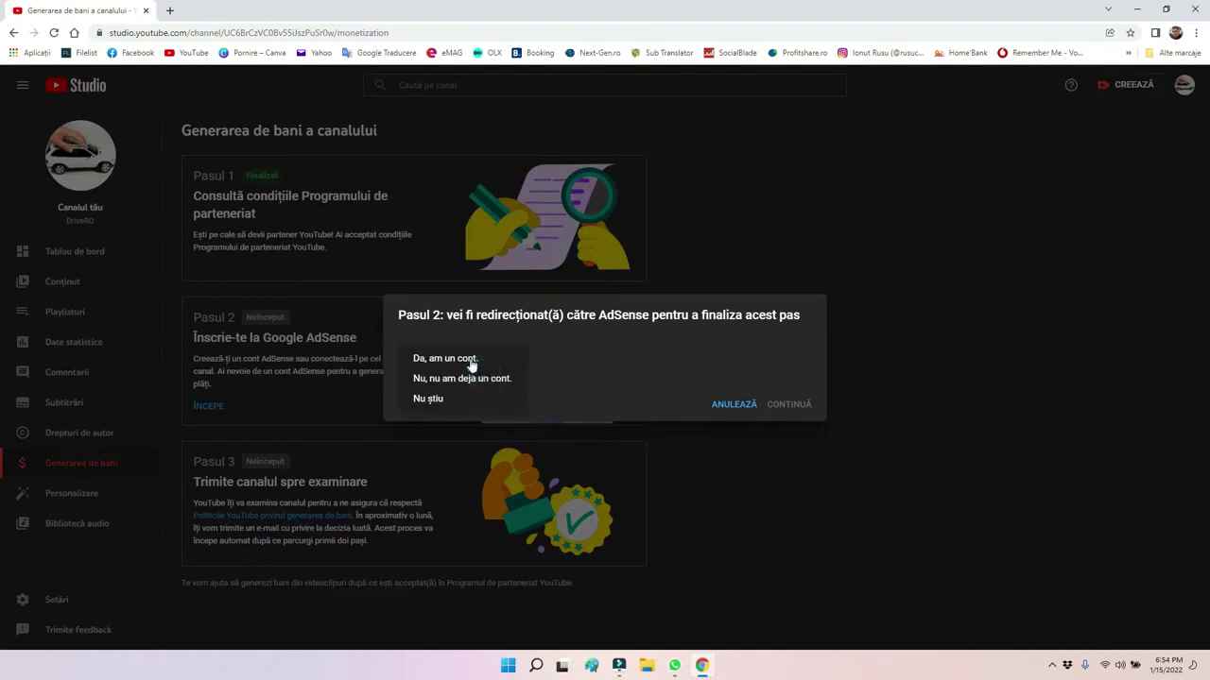
click(473, 362)
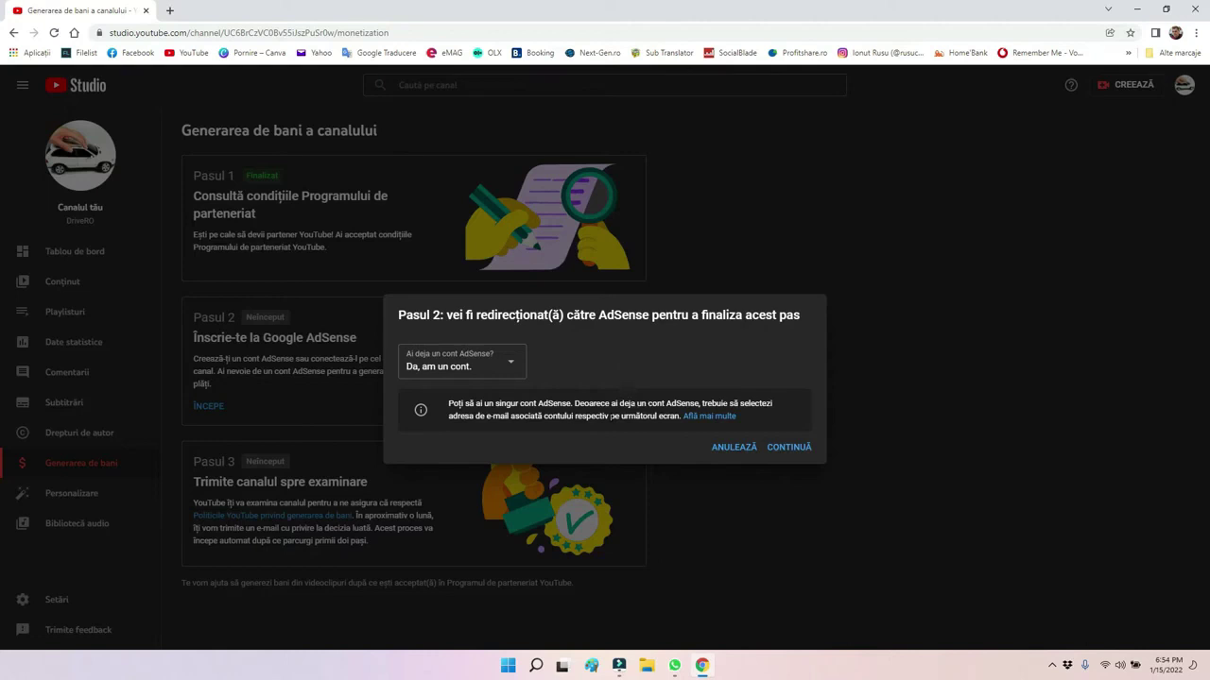
click(474, 368)
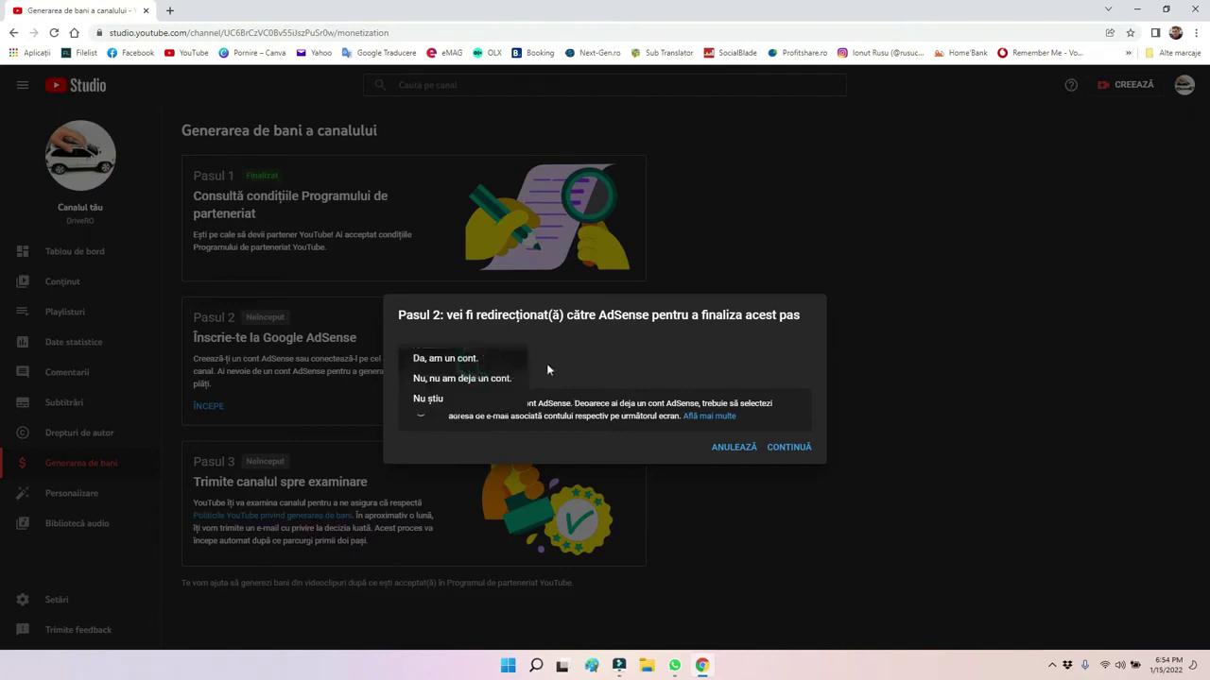
click(525, 361)
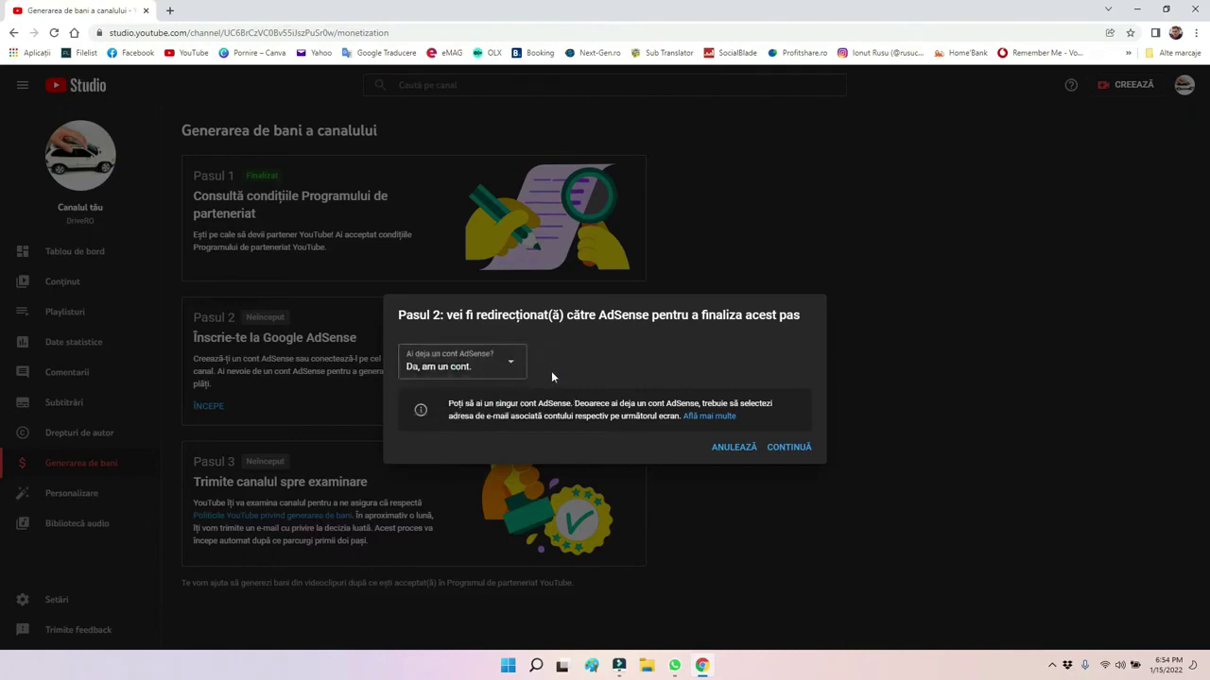
click(511, 372)
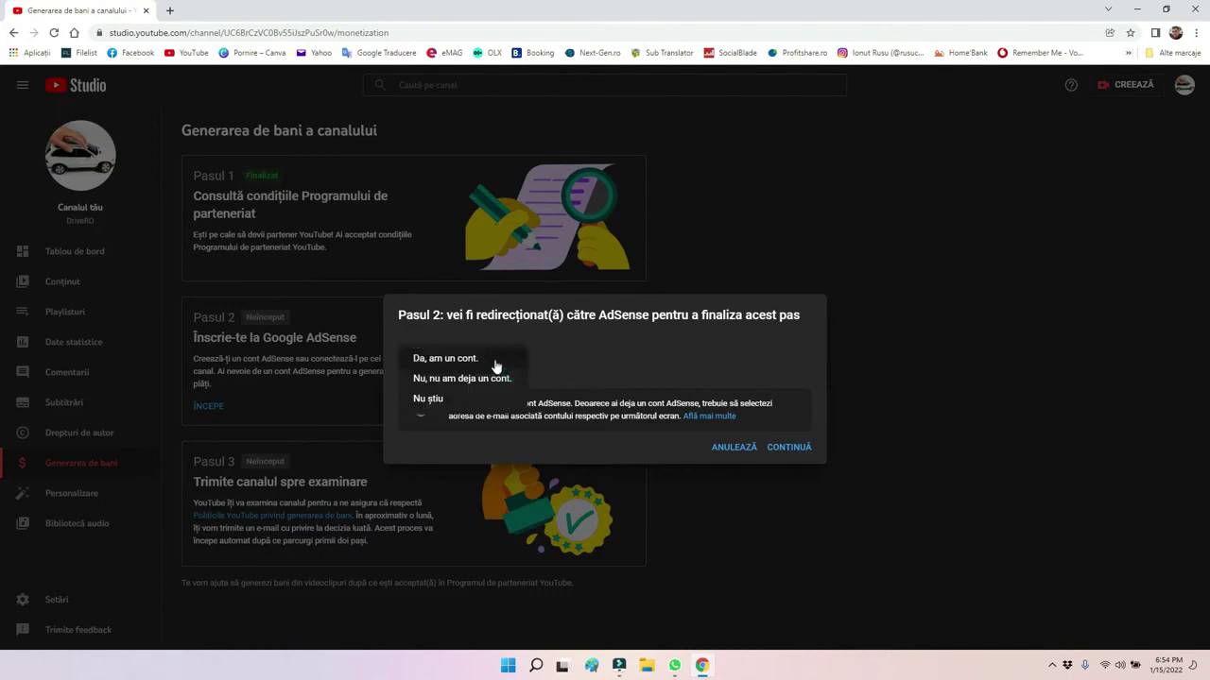
click(494, 359)
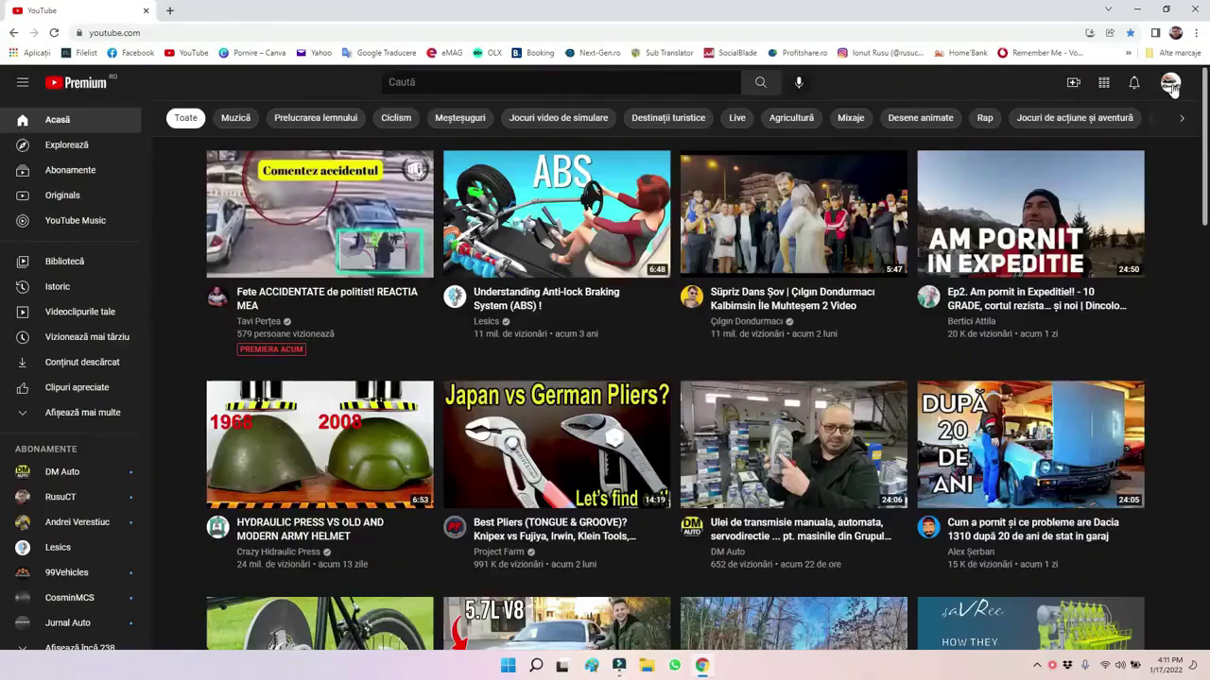
- Open YouTube Studio for the channel and start the monetization setup from the partner welcome message
click(1170, 82)
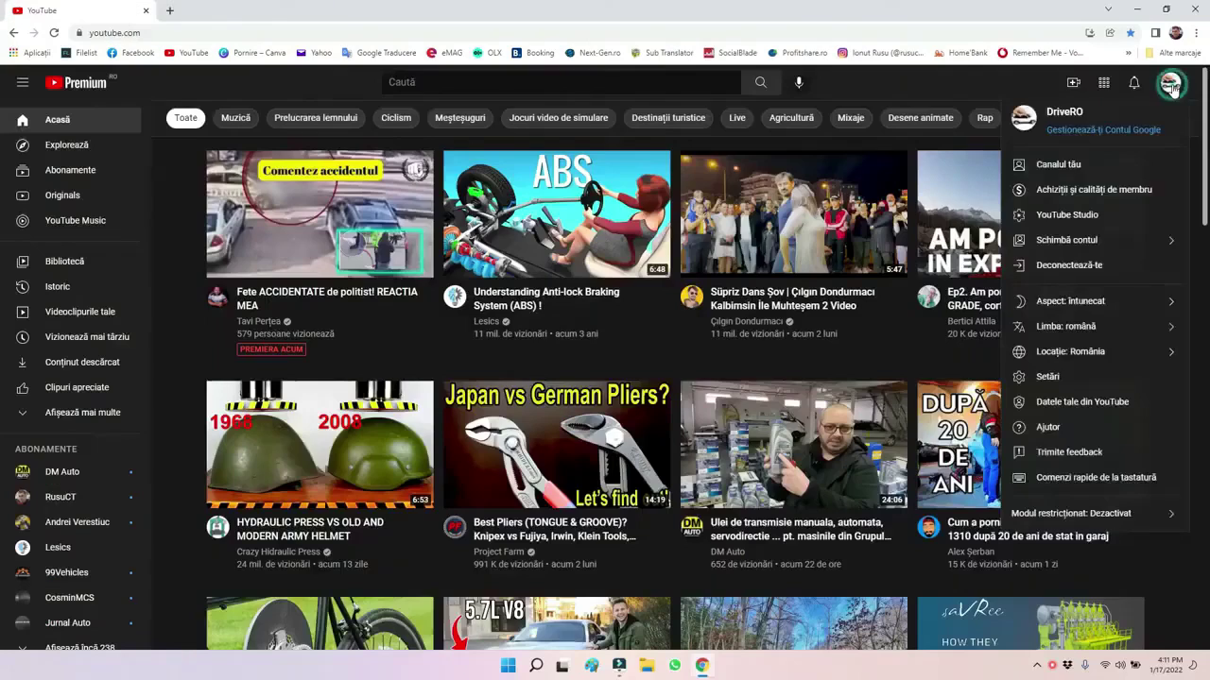
click(1090, 215)
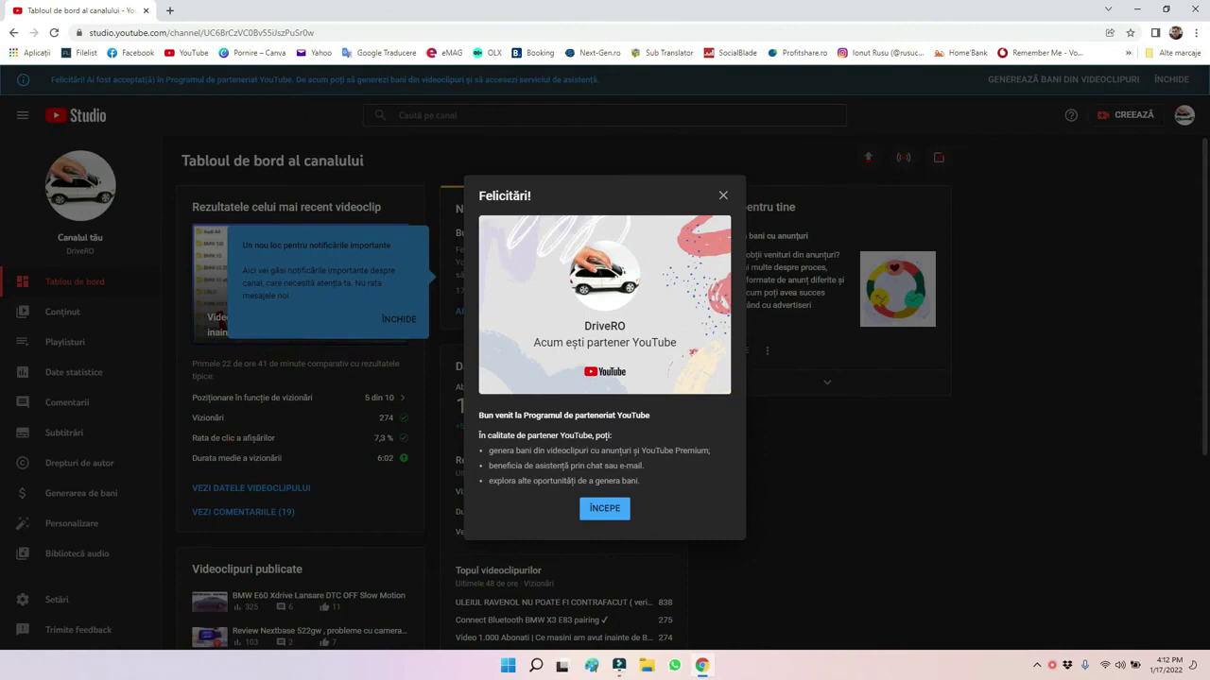
click(605, 509)
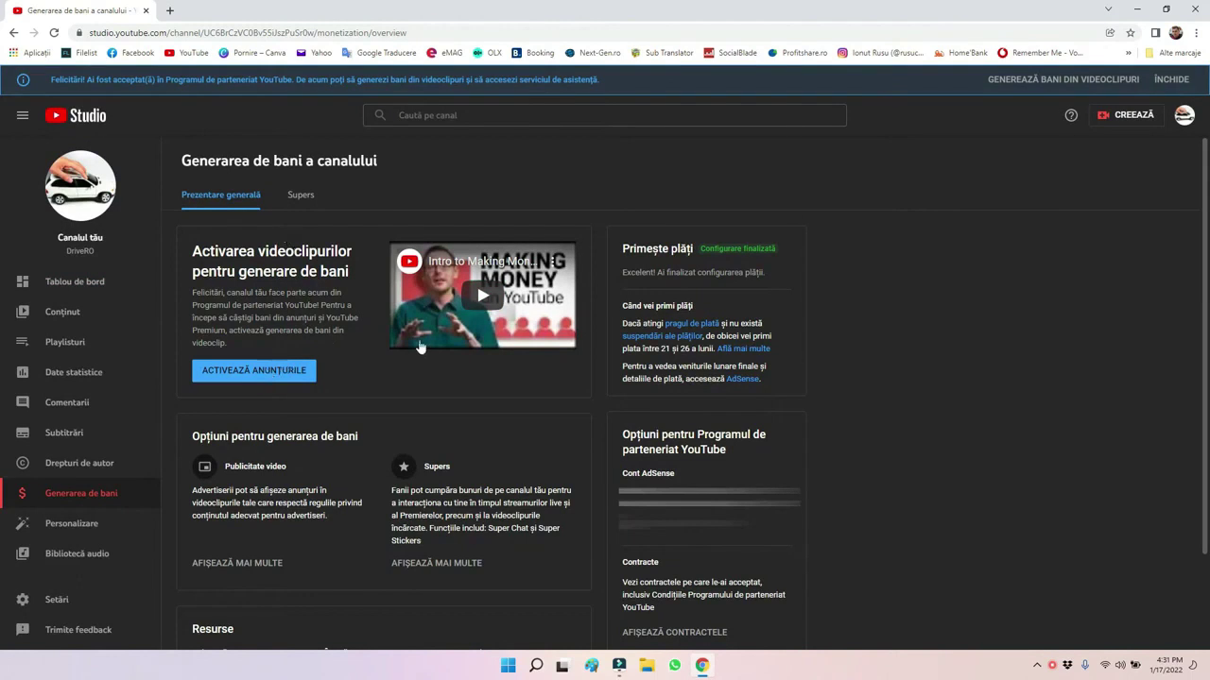
- Activate ads with the default ad types and placement, and opt to choose existing videos manually ("Voi alege") from the video list
click(290, 378)
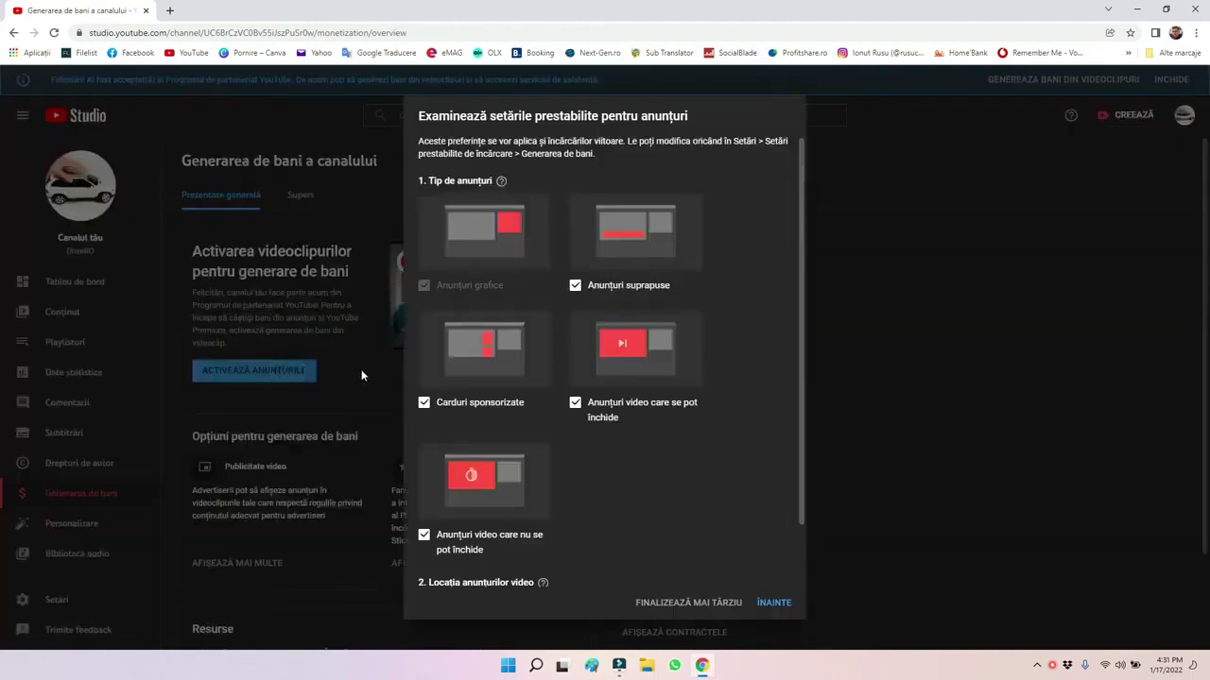
scroll(561, 420, down, 1)
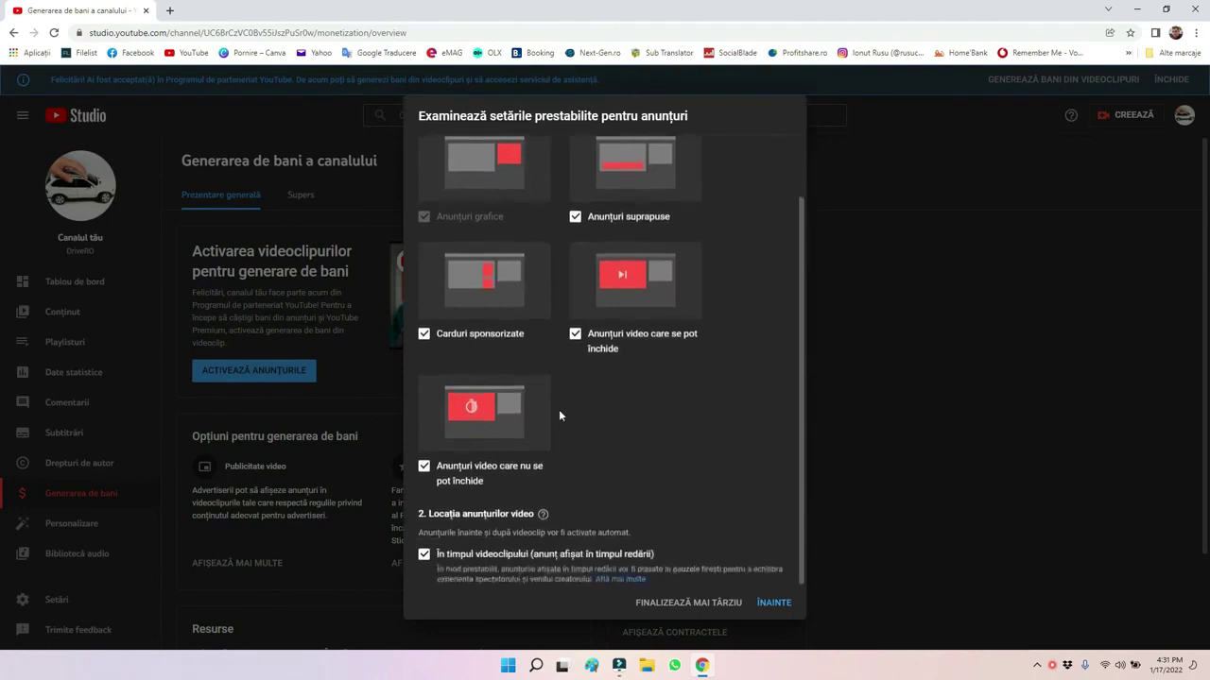
scroll(550, 361, up, 1)
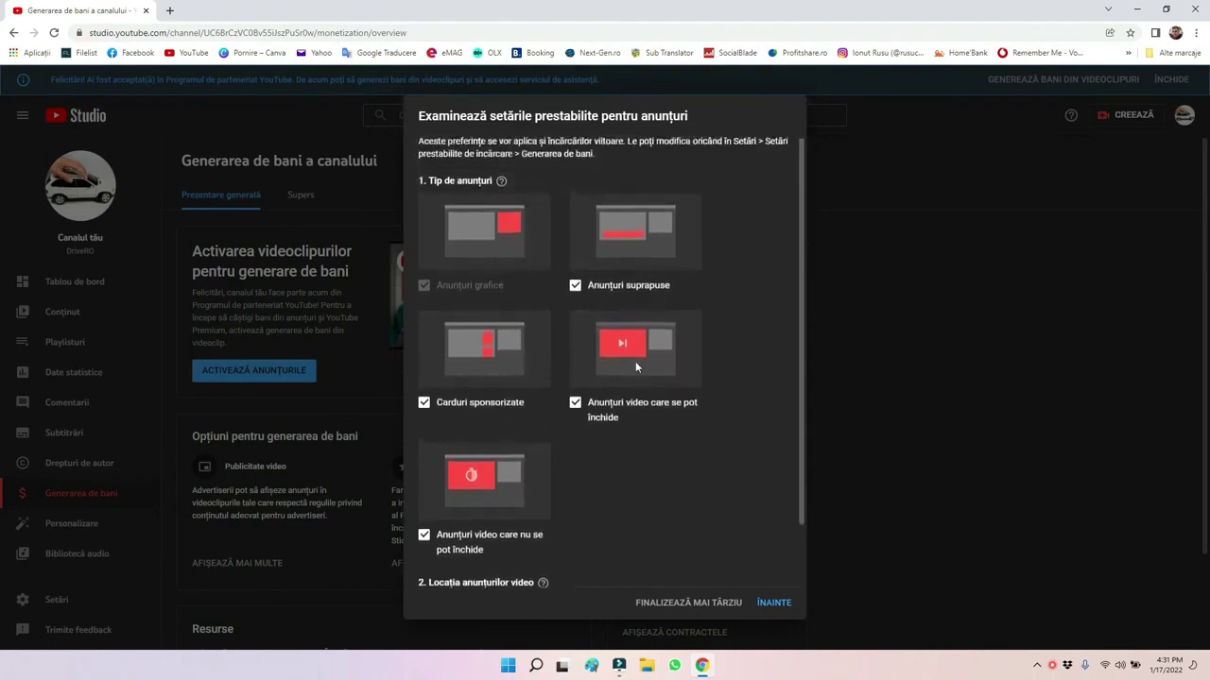
click(773, 603)
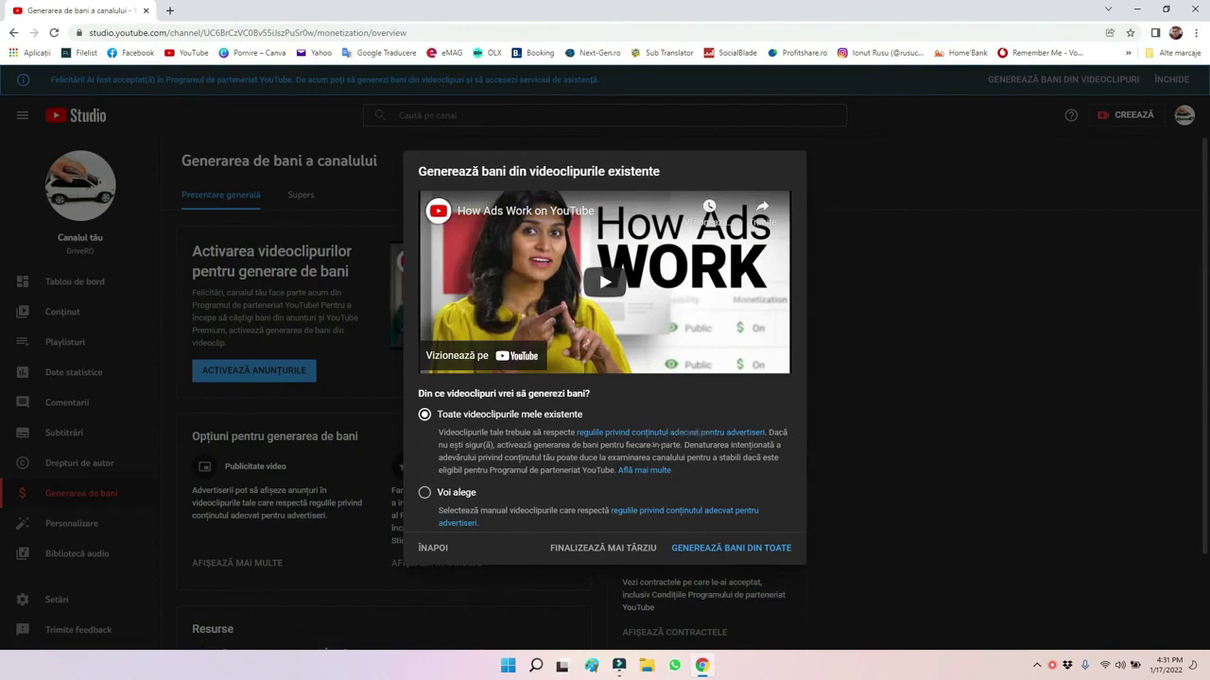
click(424, 493)
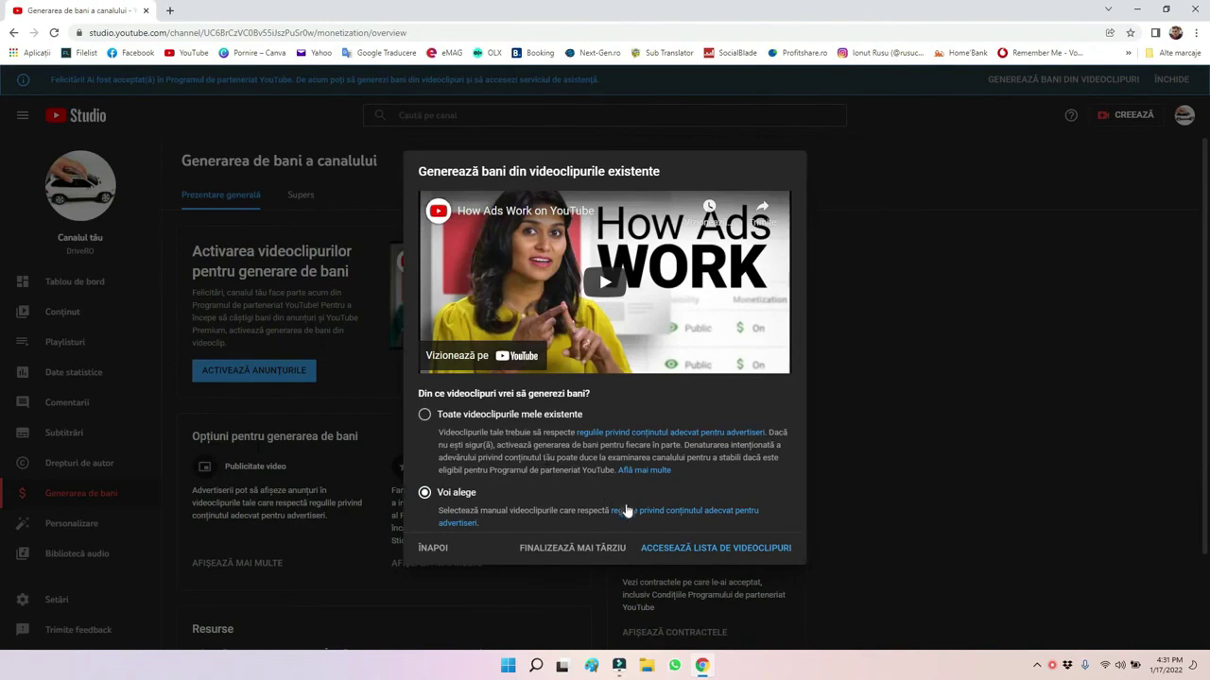
click(689, 549)
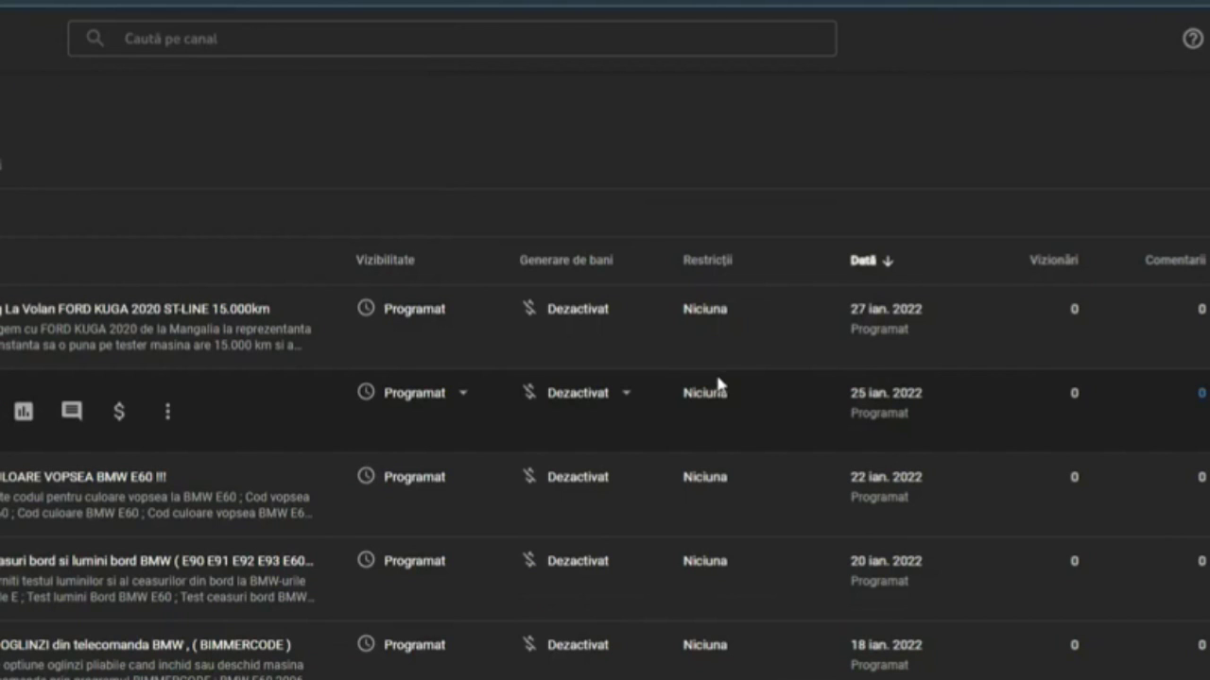
- Enable monetization for the scheduled video dated 27 ian. 2022 and save the setting
scroll(464, 643, down, 3)
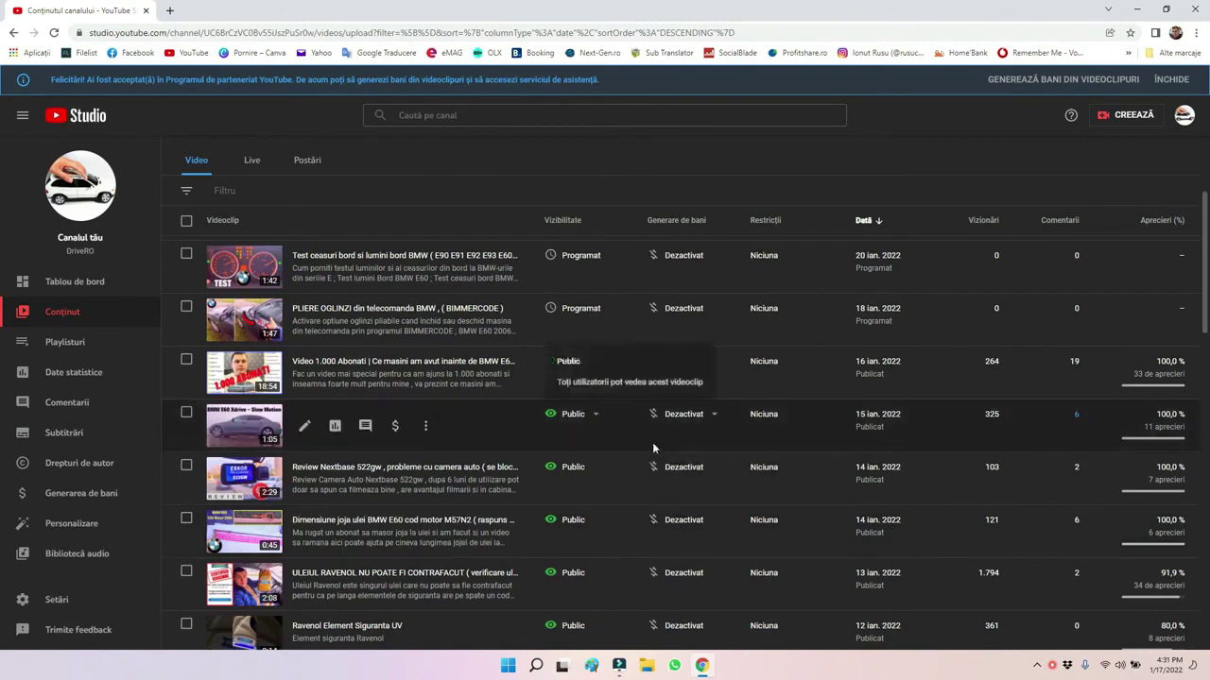
scroll(652, 435, up, 5)
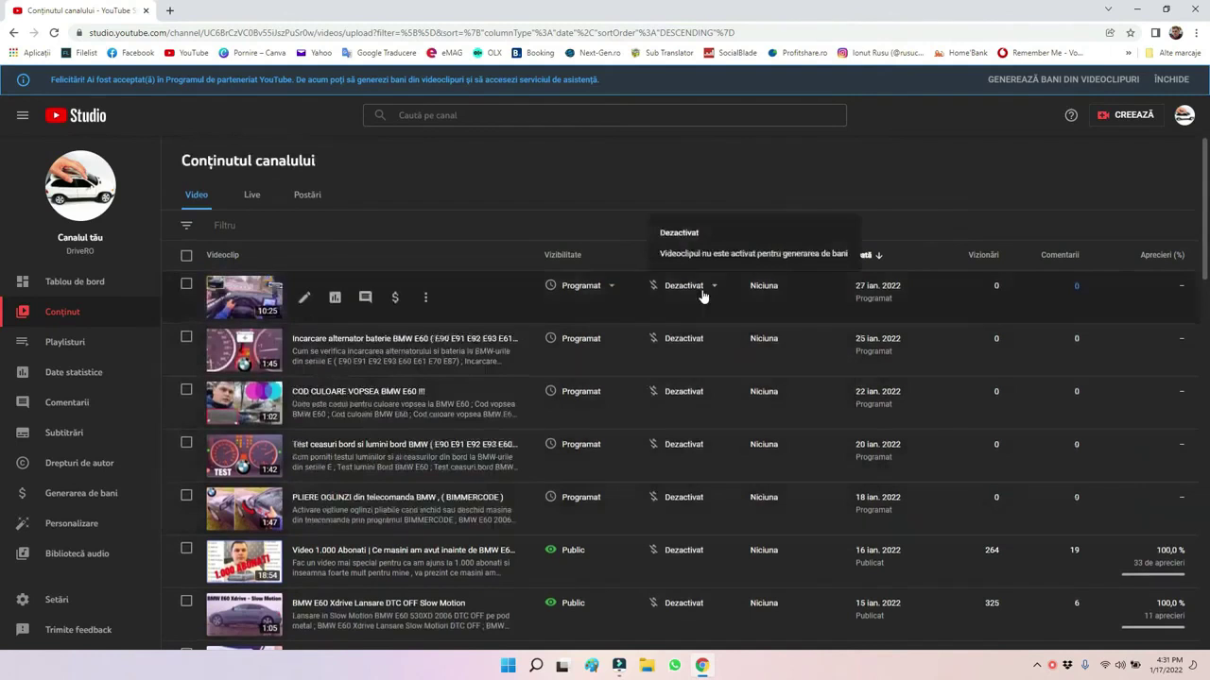
click(704, 289)
click(692, 292)
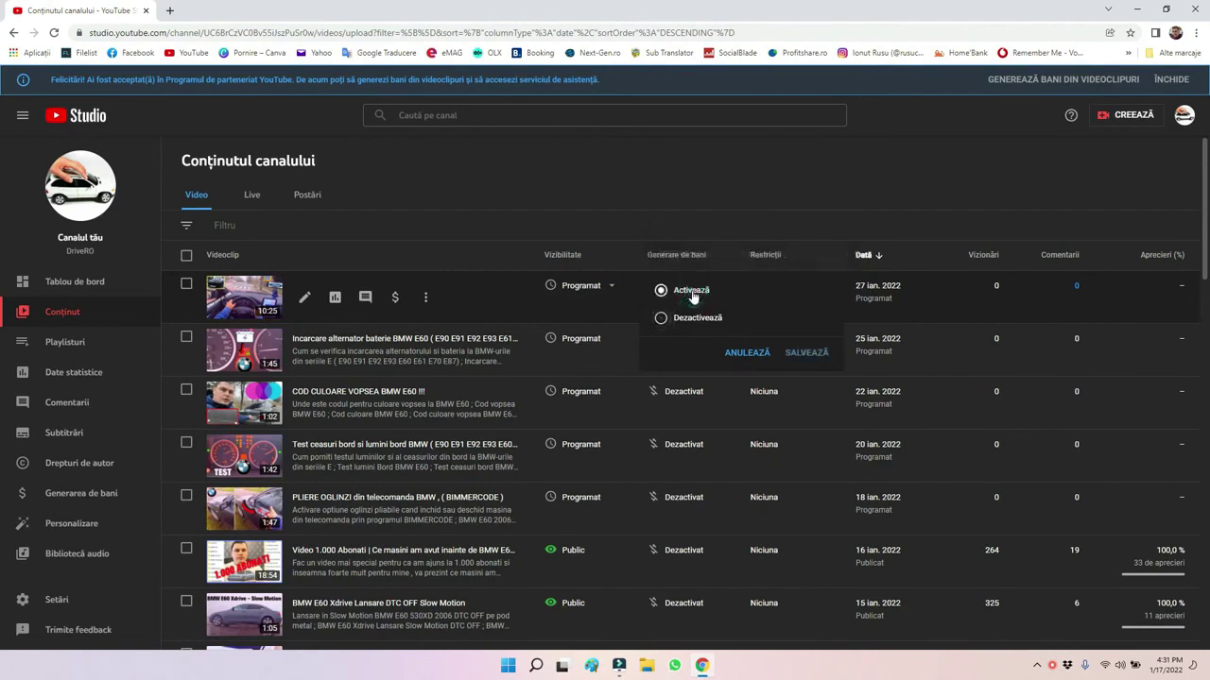
click(798, 356)
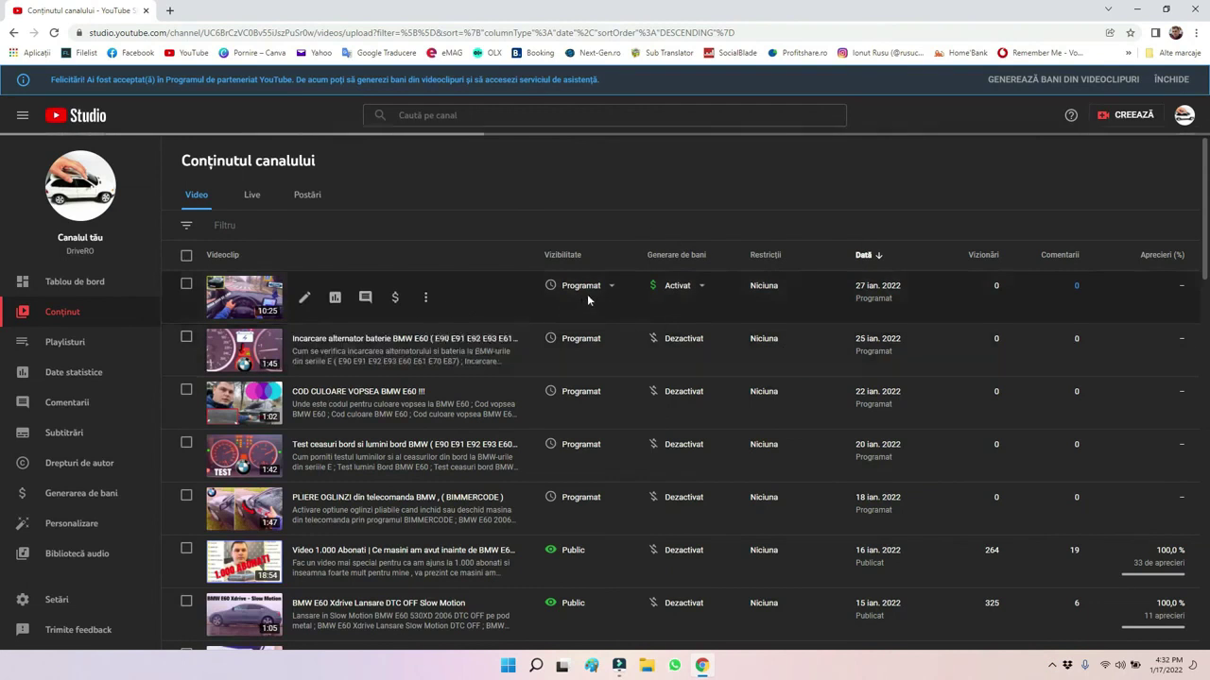
- Enable monetization for the public video "Video 1.000 Abonati" dated 16 ian. 2022 and save the setting
mouse_move(589, 297)
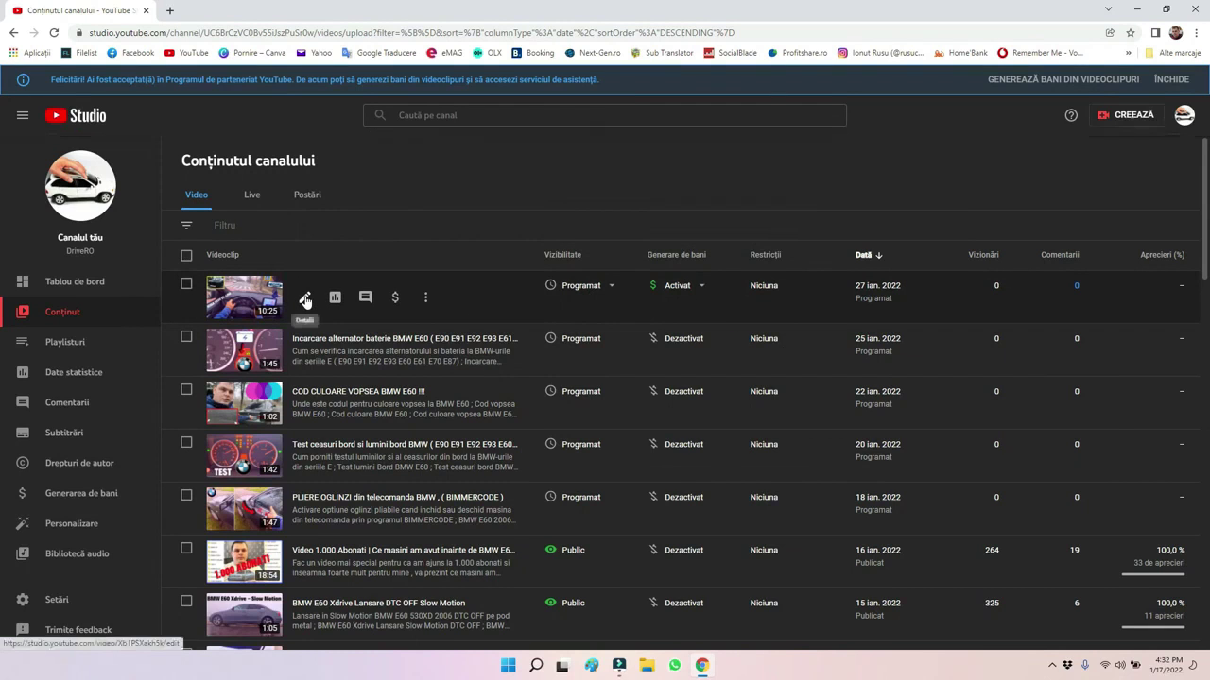
scroll(305, 301, down, 2)
click(704, 367)
click(693, 368)
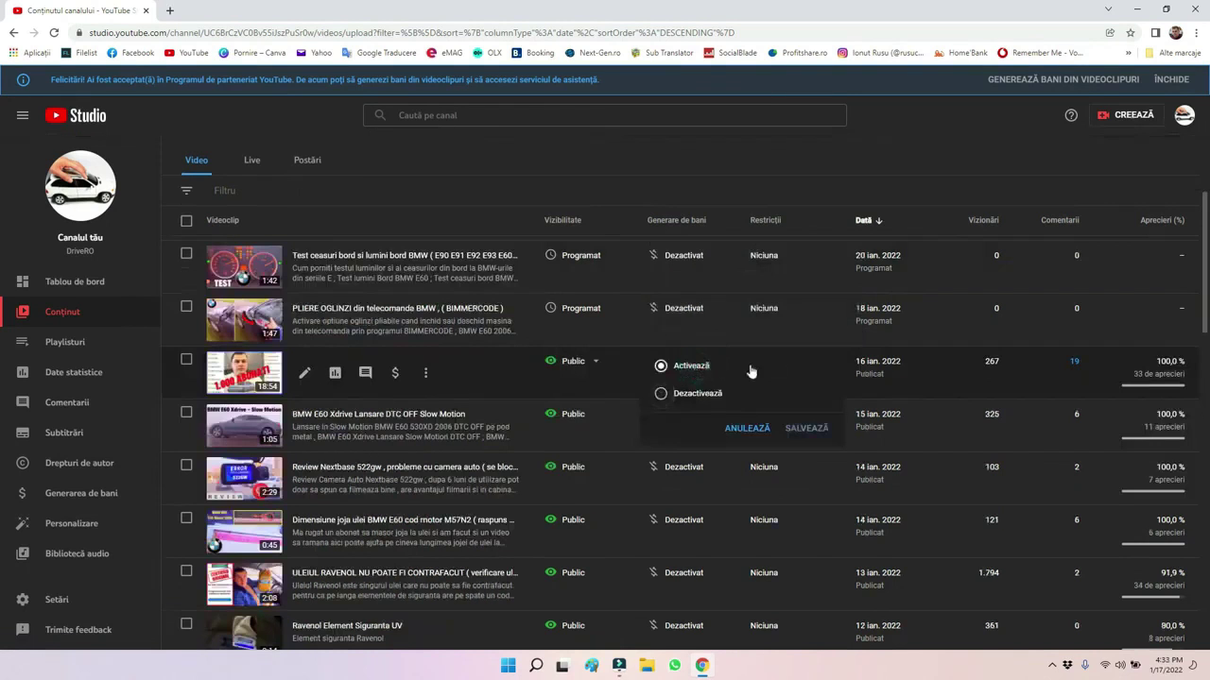
click(802, 428)
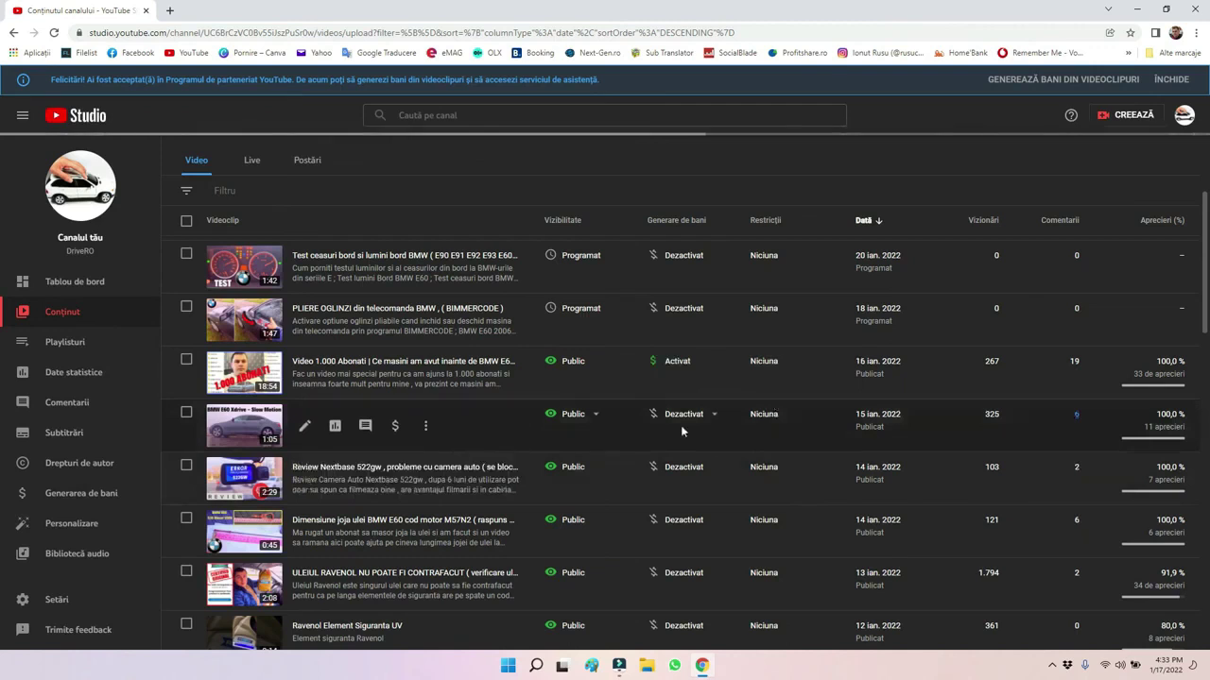
- Enable monetization for the video "BMW E60 Xdrive Lansare DTC OFF Slow Motion" and save the setting
mouse_move(688, 424)
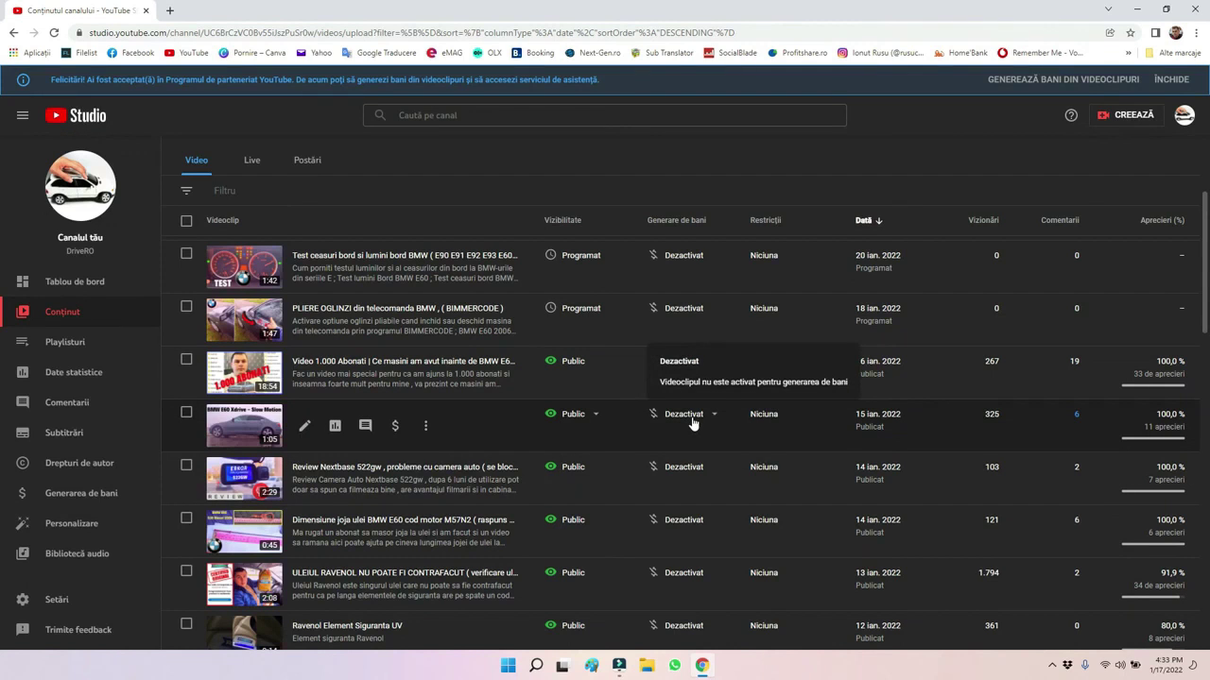
click(691, 424)
click(688, 418)
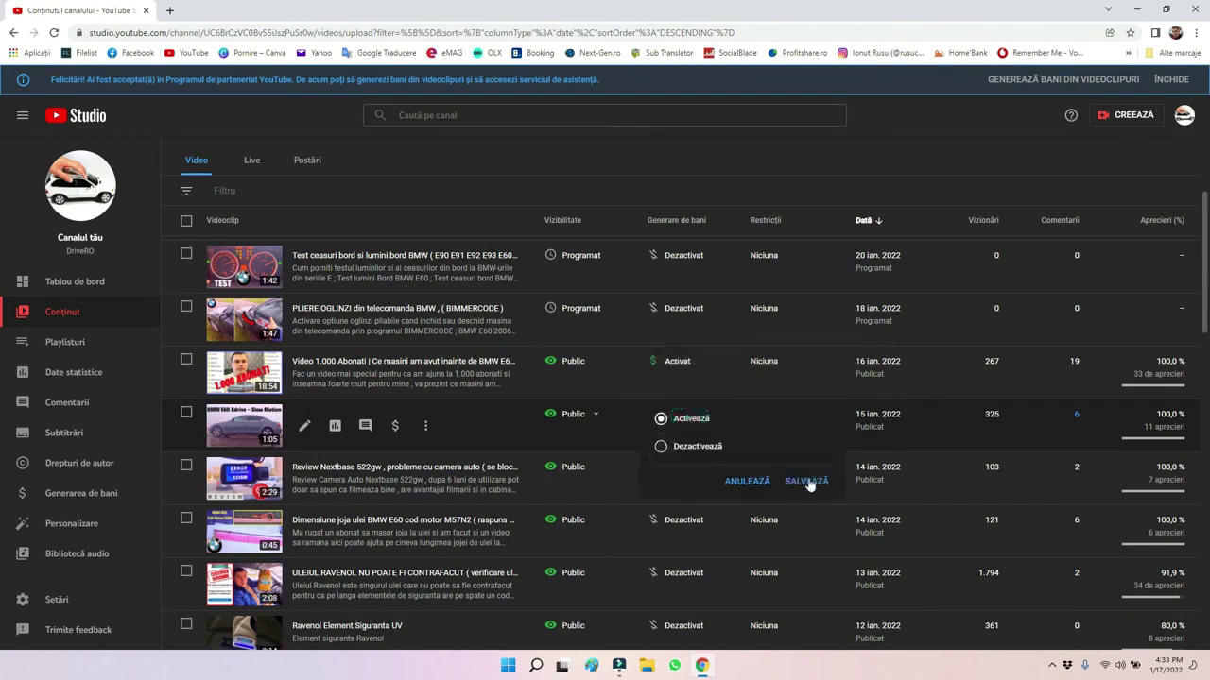
click(806, 482)
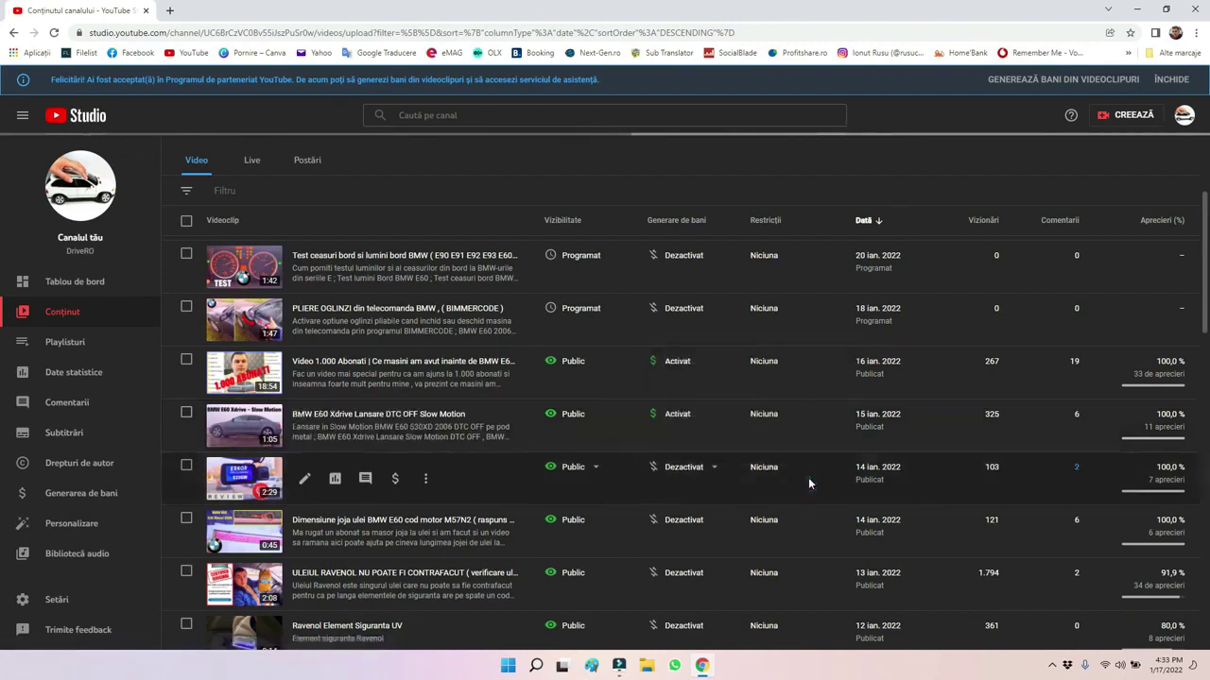
- Enable monetization for the 13 ian. 2022 video "ULEIUL RAVENOL NU POATE FI CONTRAFACUT" and save the setting
scroll(808, 477, down, 2)
click(706, 444)
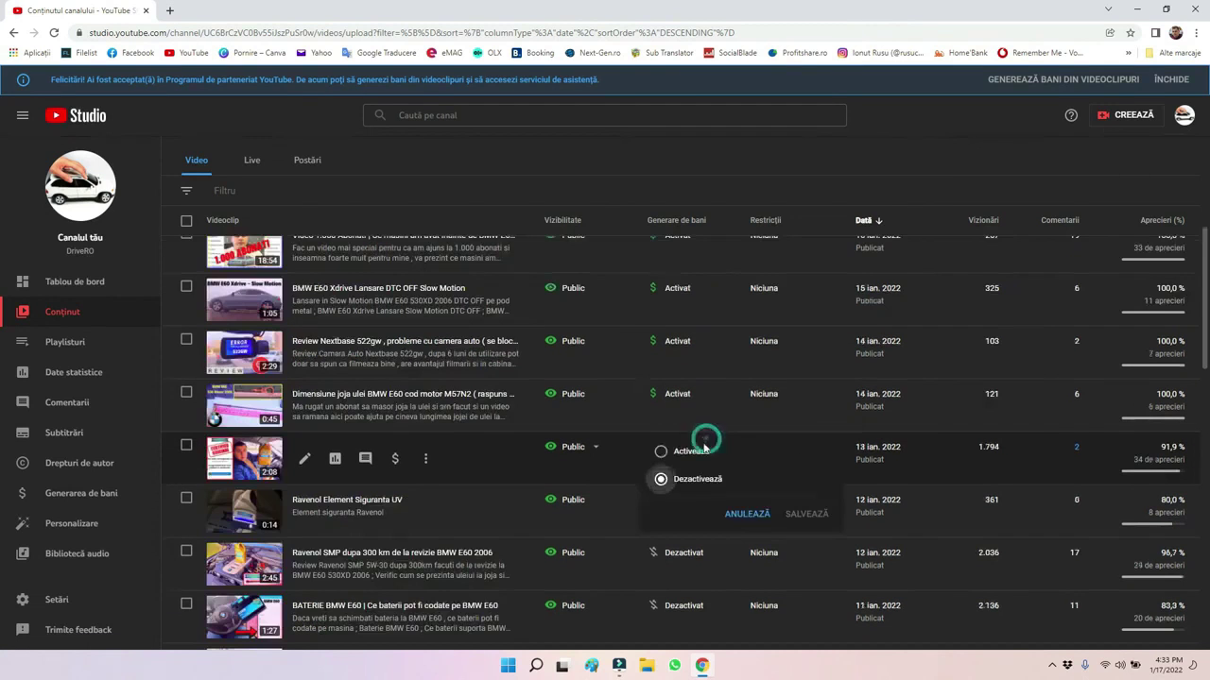
click(803, 515)
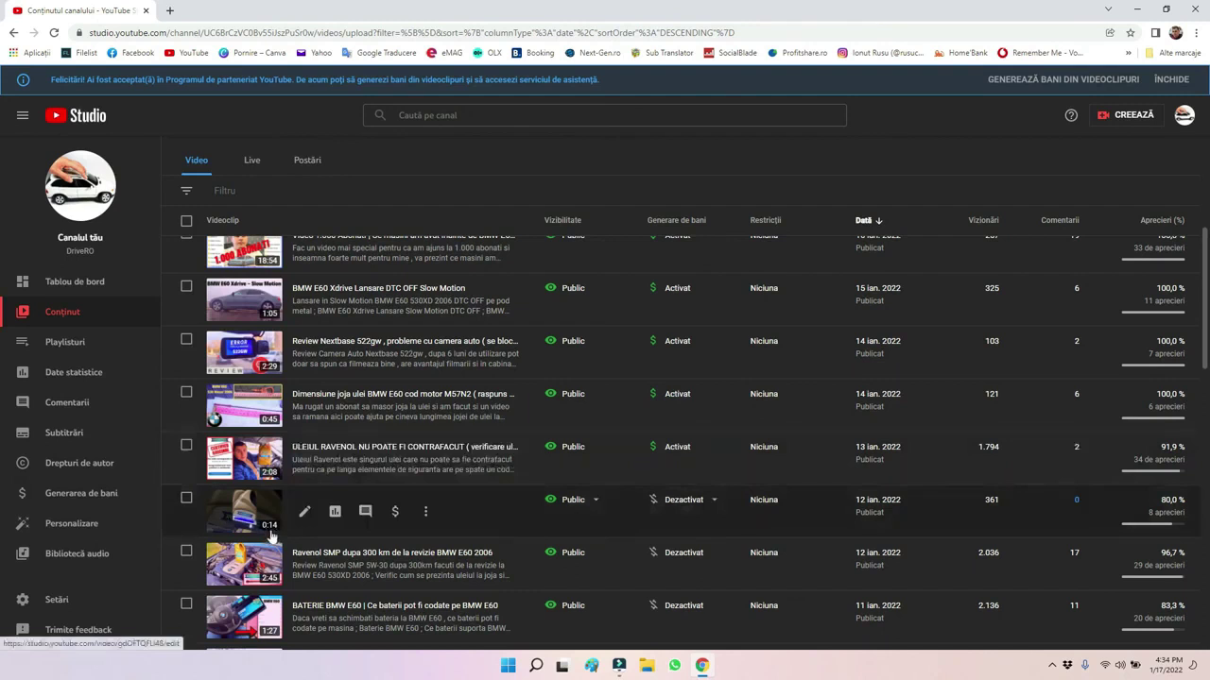
- Enable monetization for the video "Ravenol SMP dupa 300 km de la revizie BMW E60 2006" and save the setting
click(697, 554)
click(695, 547)
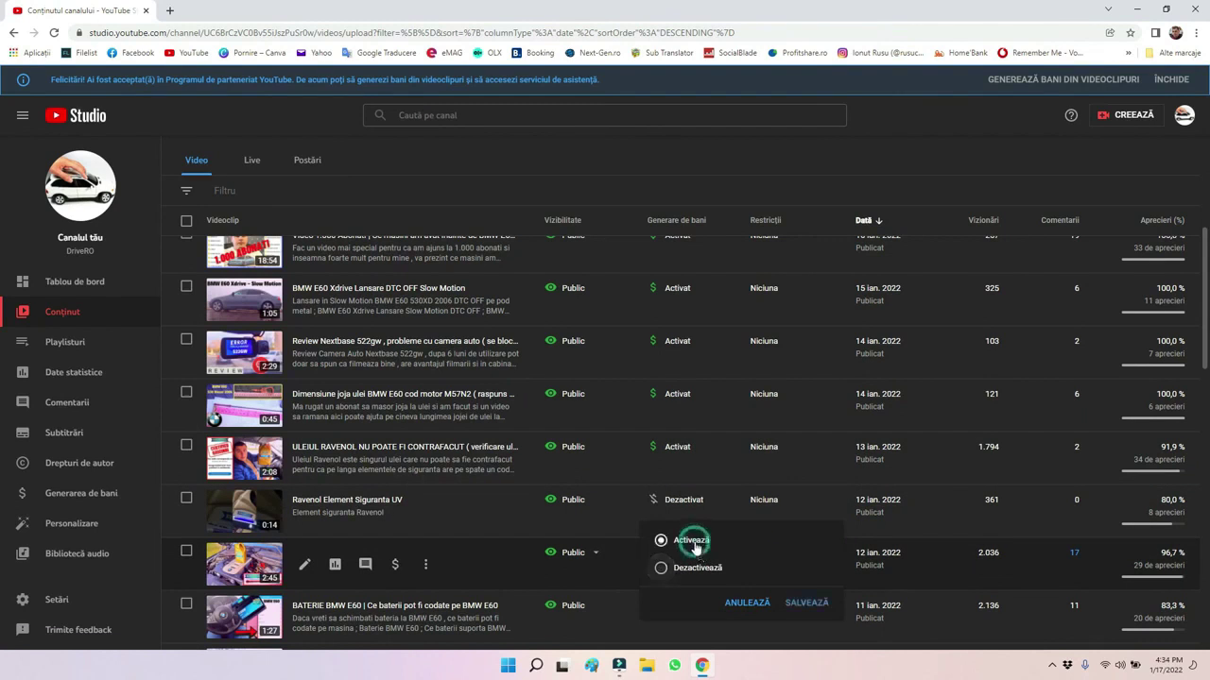
click(803, 602)
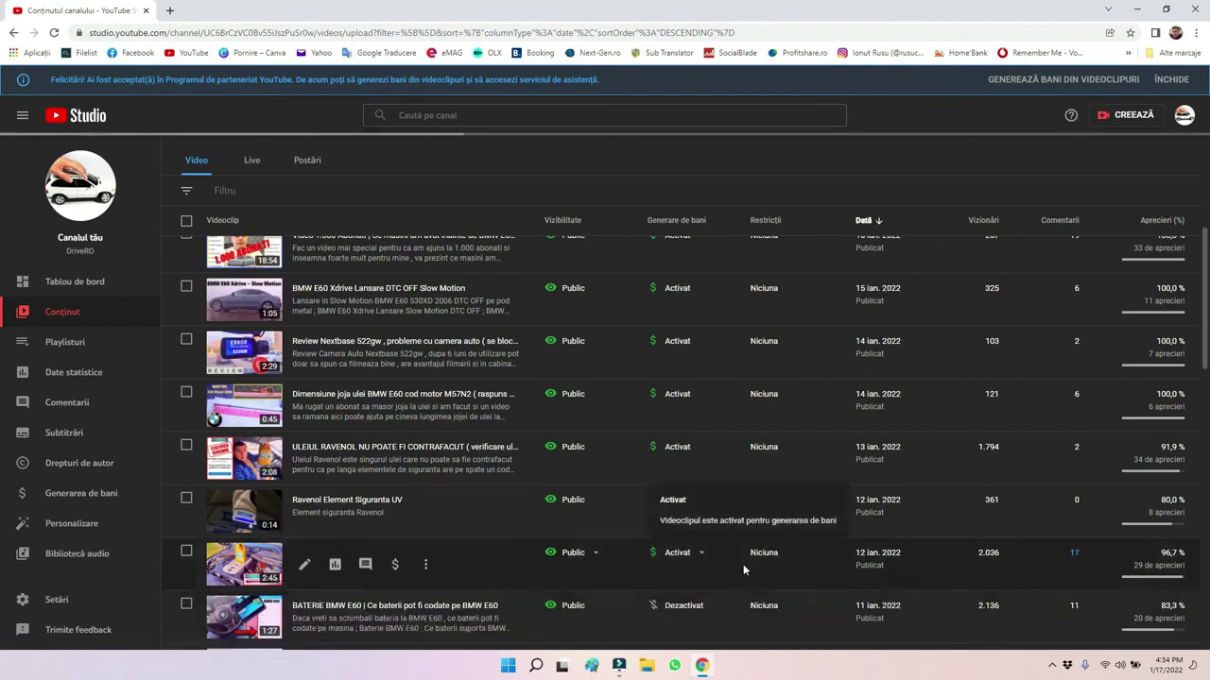
scroll(909, 560, down, 1)
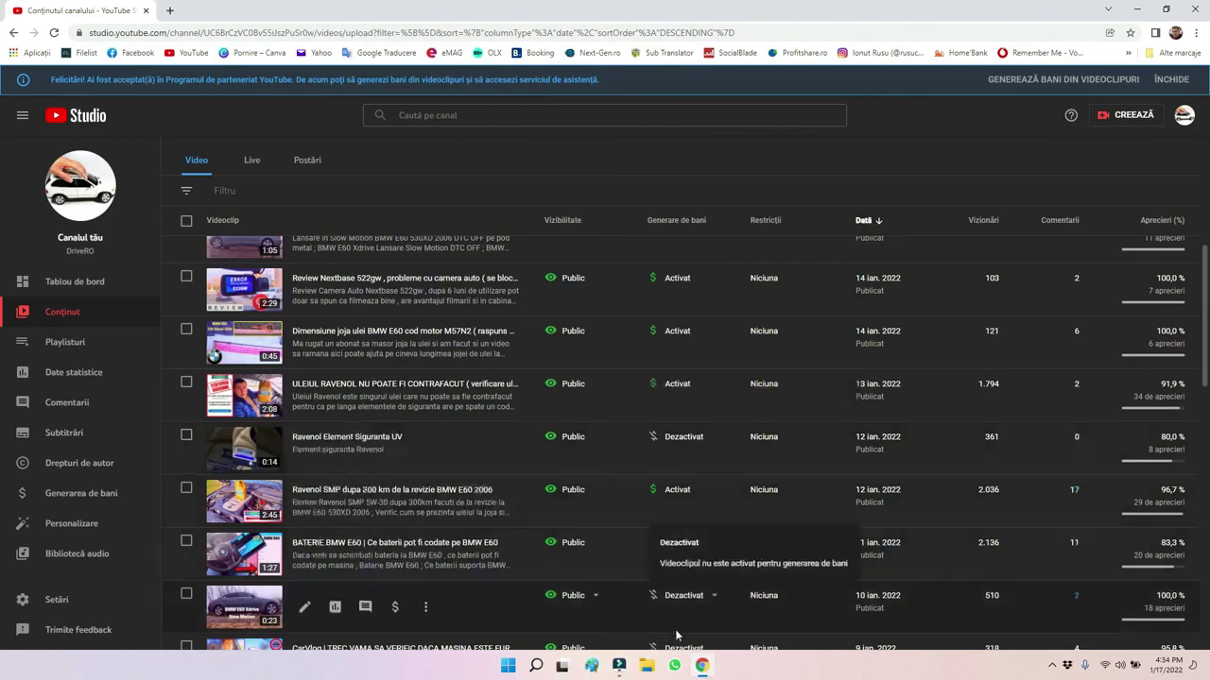
- Return to the channel dashboard and examine the estimated revenue ("Venit estimat") in the channel statistics summary
key(alt+Left)
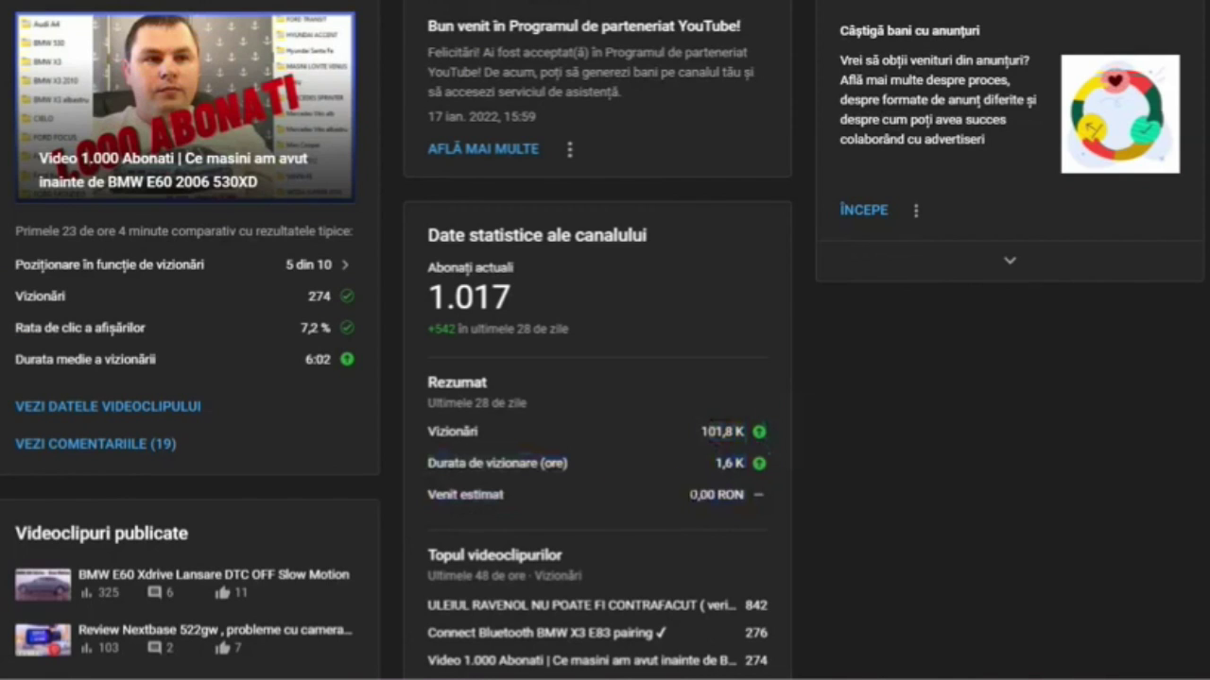
click(764, 494)
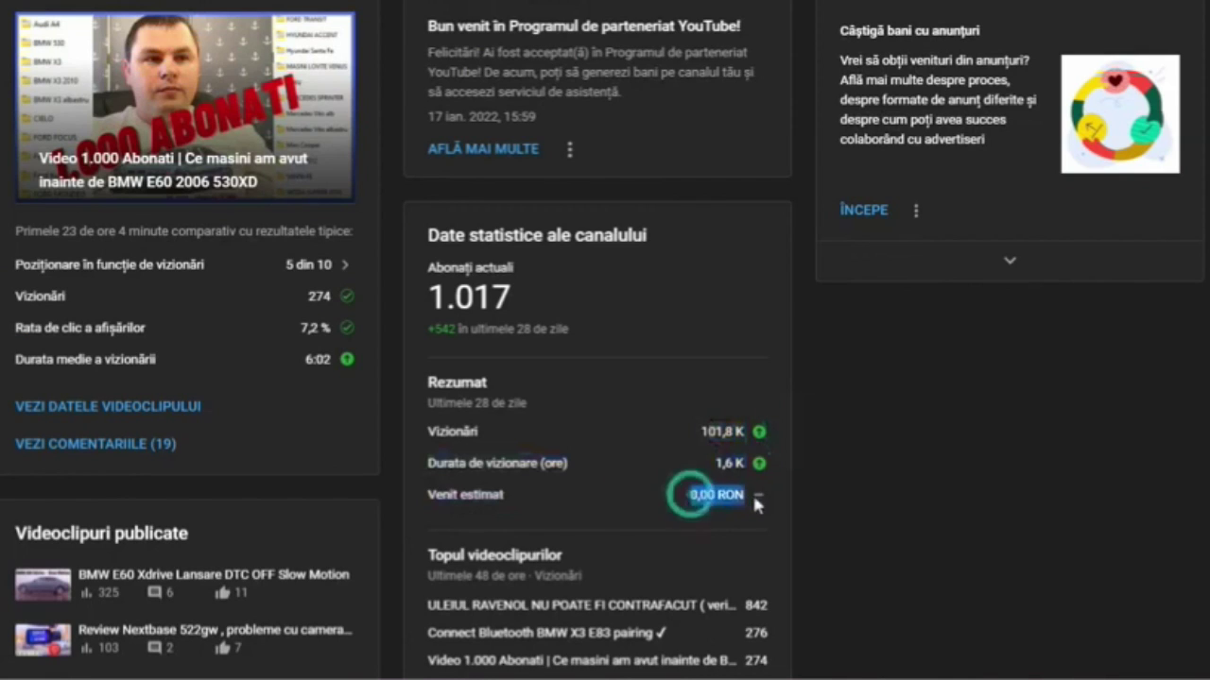
click(812, 495)
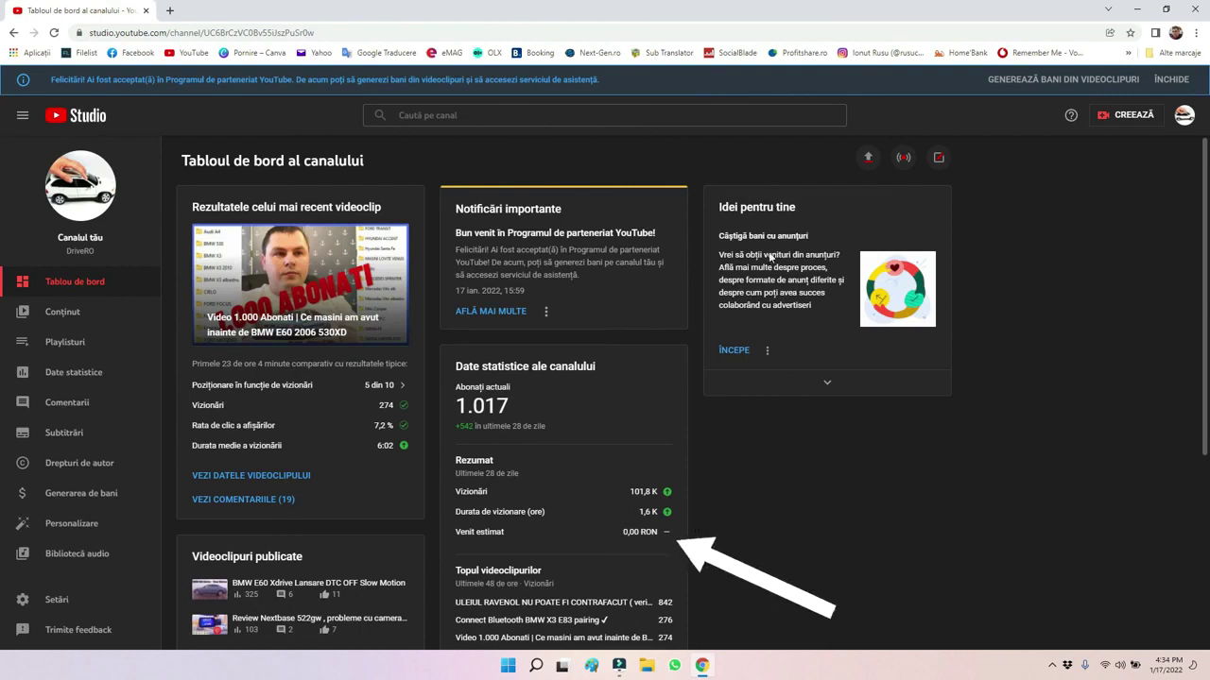
scroll(567, 434, down, 5)
scroll(662, 435, up, 5)
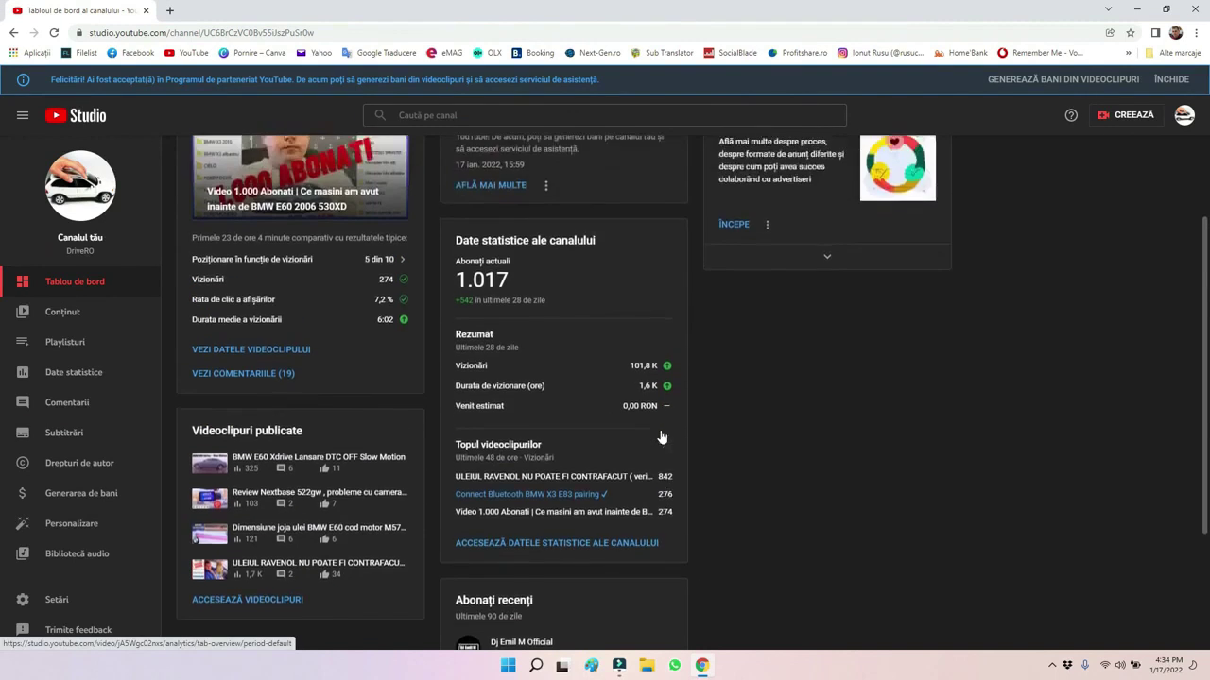